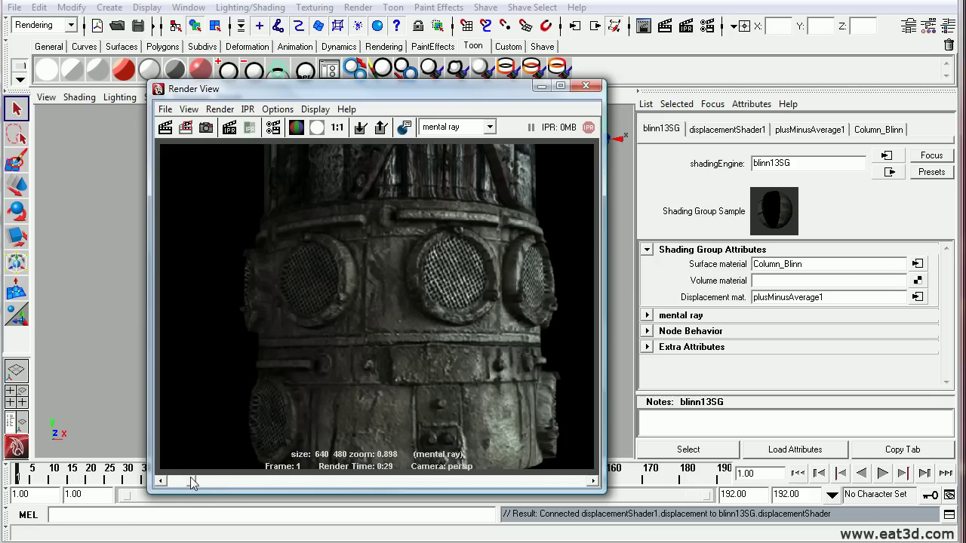
- Compare the stored renders of the column and examine the round grilles up close
mouse_move(191, 482)
left_mouse_down()
mouse_move(165, 483)
mouse_move(196, 483)
left_mouse_up()
mouse_move(193, 483)
left_mouse_down()
mouse_move(177, 482)
mouse_move(194, 482)
mouse_move(190, 491)
left_mouse_up()
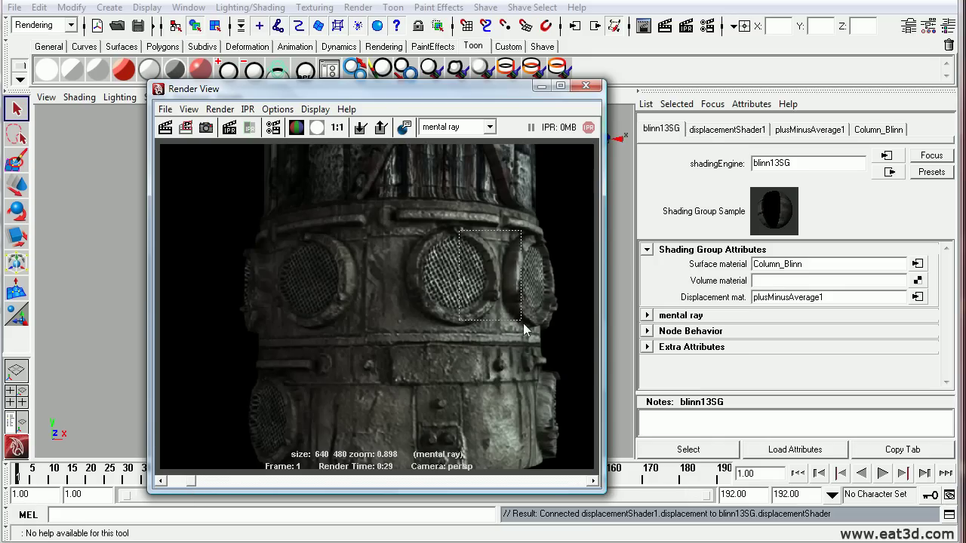
left_click_drag(523, 324, 546, 325)
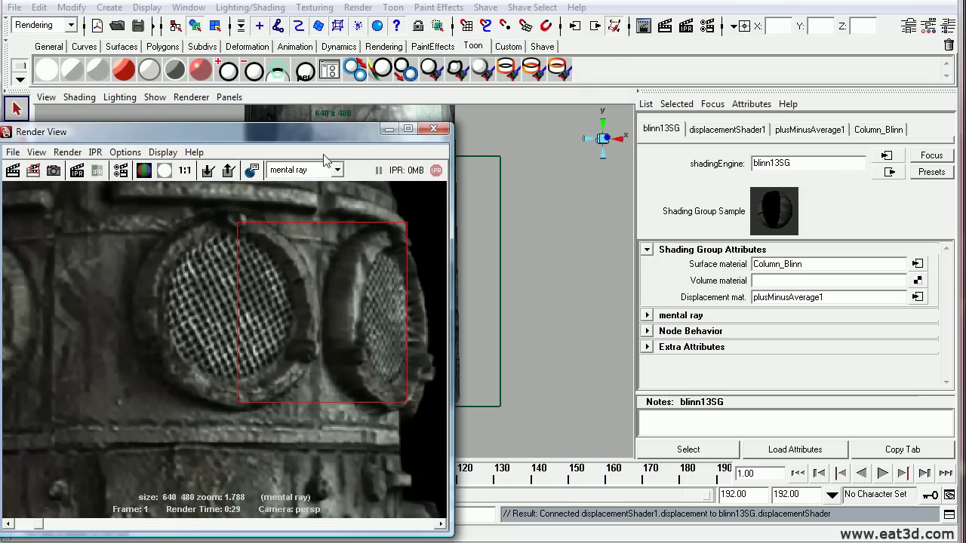
left_click_drag(315, 141, 265, 276)
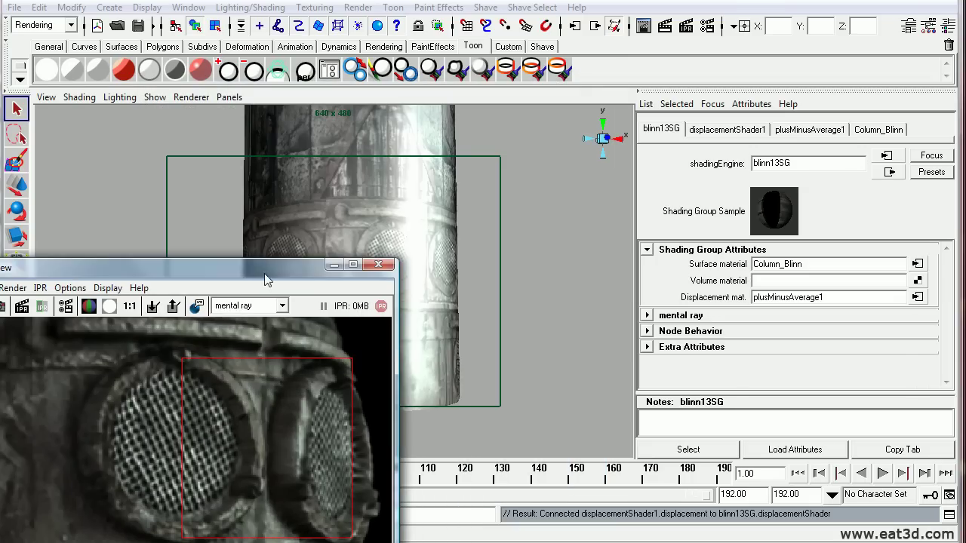
- Select the column and set its displacement Initial Sample Rate to 6 and Extra Sample Rate to 3
left_click(452, 242)
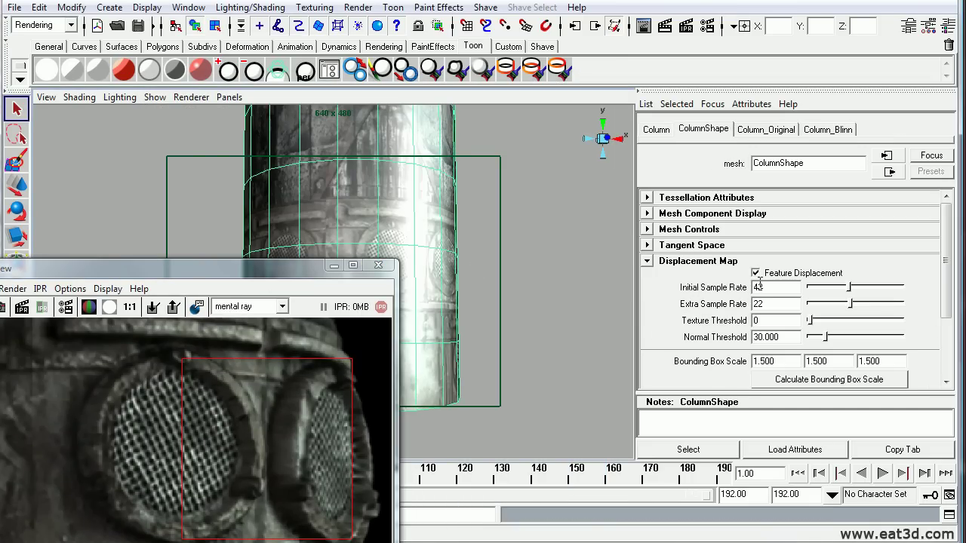
left_click(767, 288)
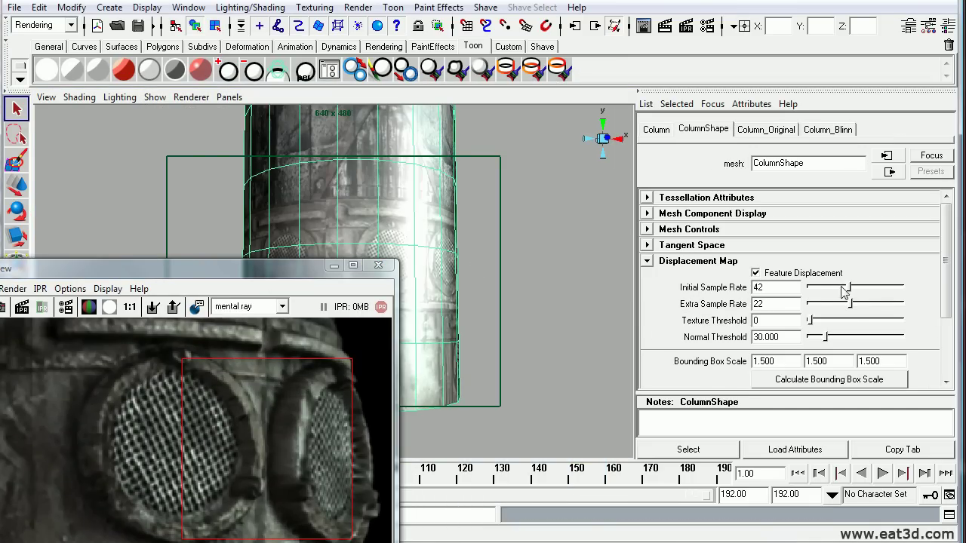
left_click_drag(810, 292, 815, 304)
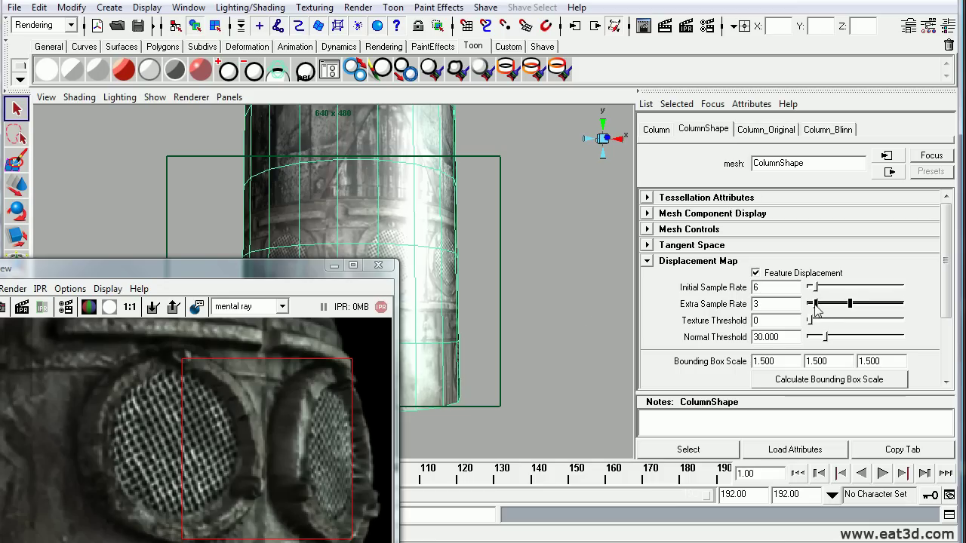
- Keep the current render image and render the column again
left_click_drag(215, 272, 555, 103)
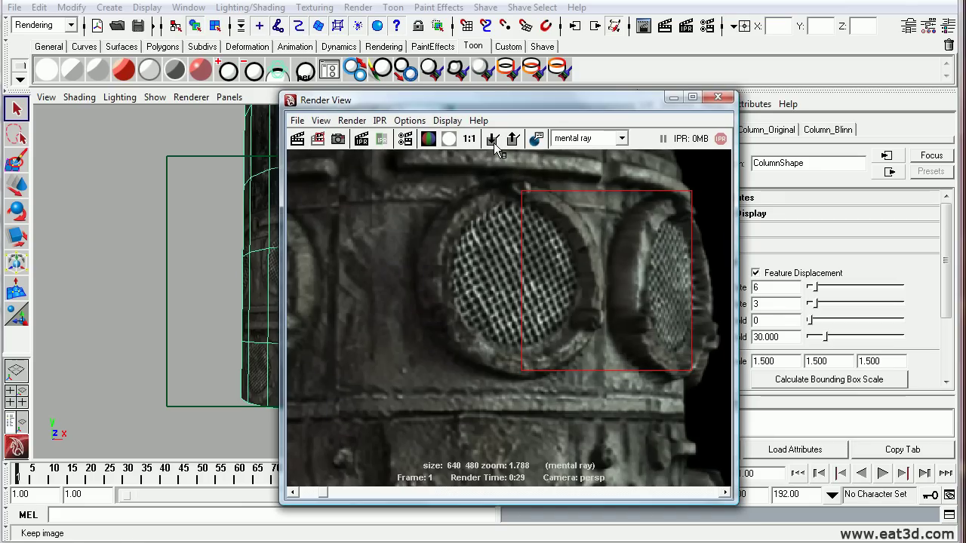
left_click(493, 140)
left_click(296, 139)
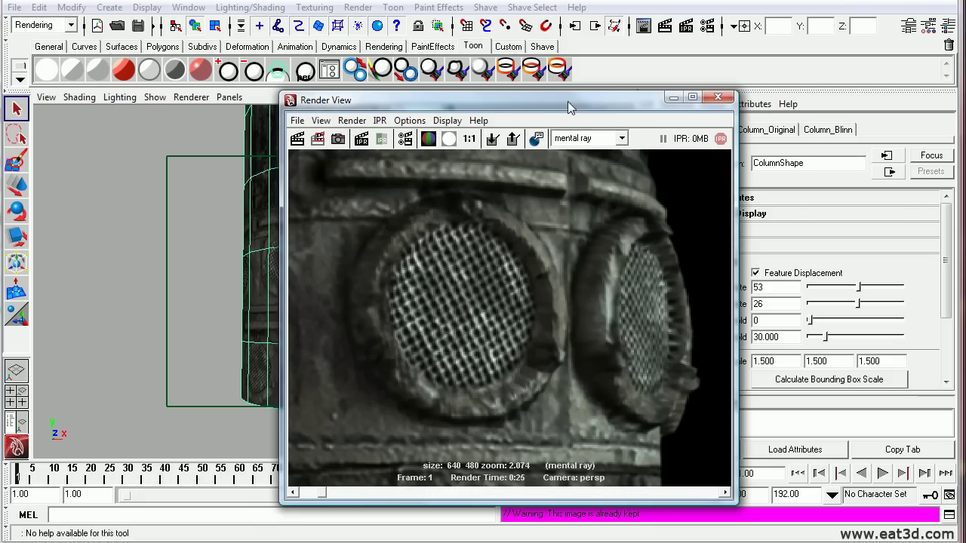
- Compare the kept renders of the round grilles against the column's displacement sample rates
left_click_drag(569, 108, 491, 110)
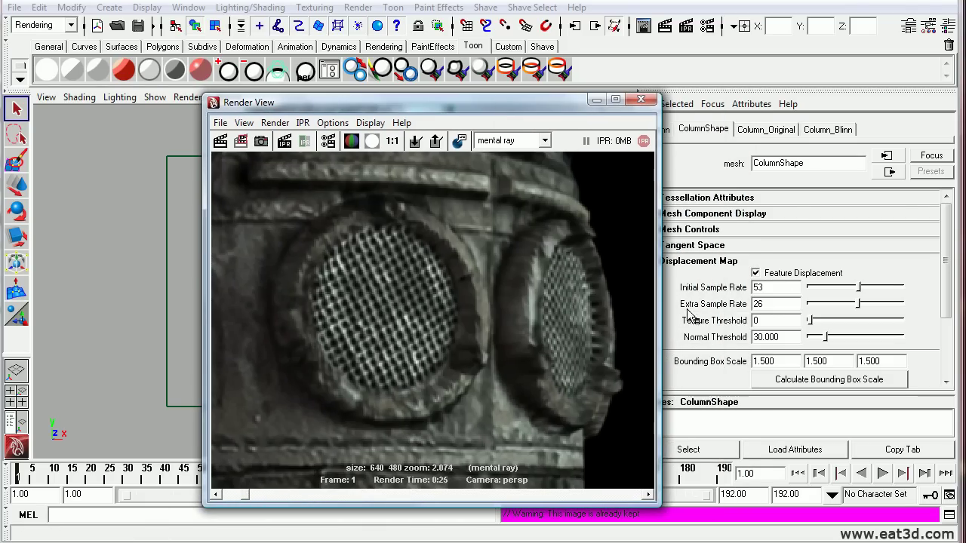
left_click_drag(245, 494, 221, 496)
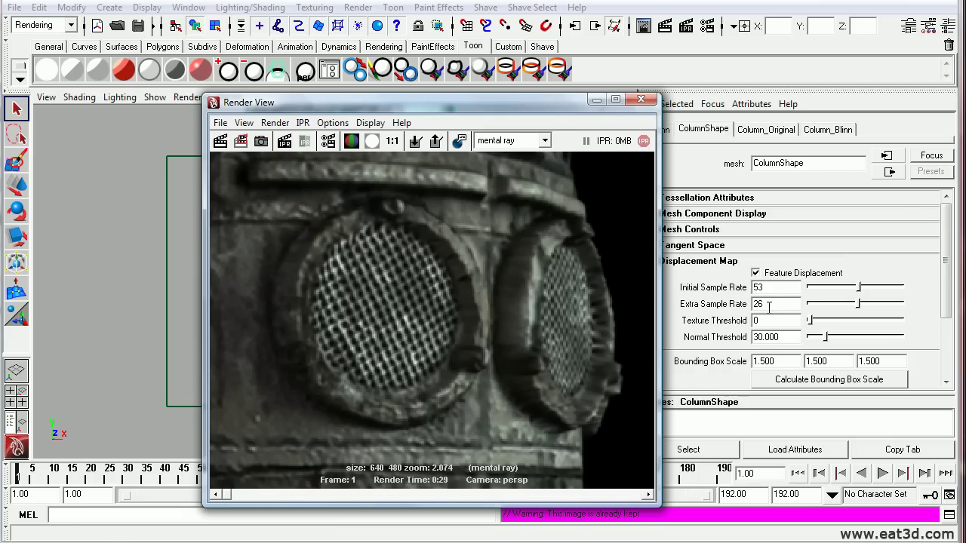
mouse_move(227, 495)
left_mouse_down()
mouse_move(247, 494)
mouse_move(224, 494)
left_mouse_up()
left_click_drag(305, 106, 530, 108)
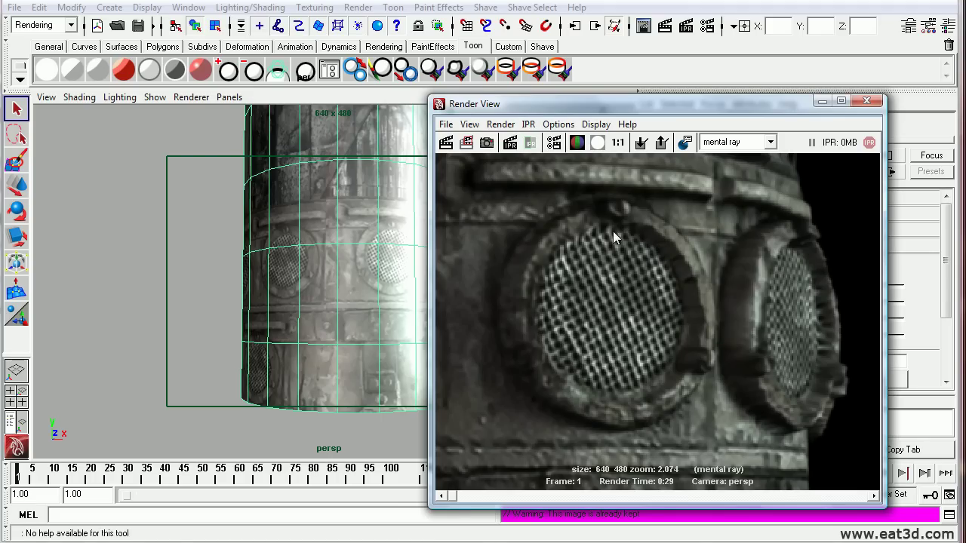
mouse_move(466, 500)
left_mouse_down()
mouse_move(479, 499)
mouse_move(446, 499)
mouse_move(471, 498)
left_mouse_up()
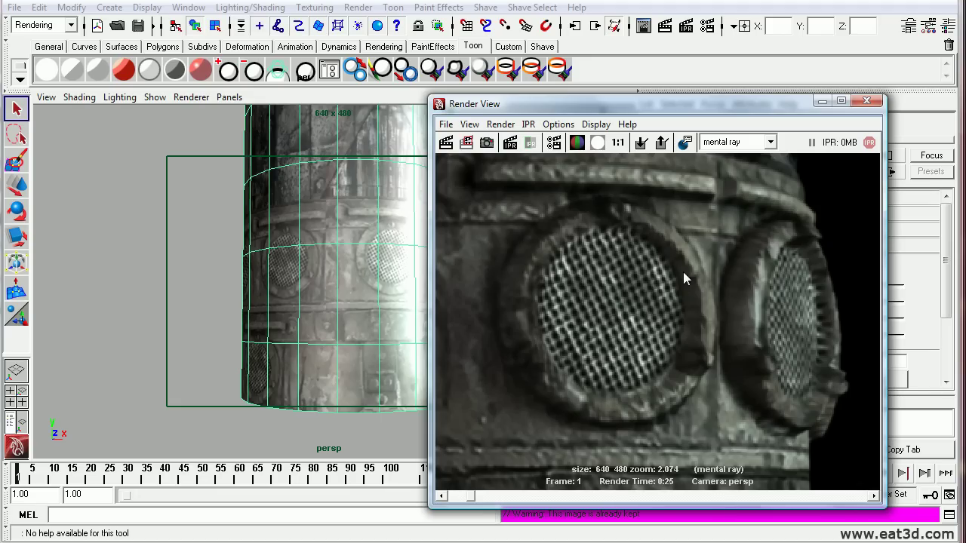
left_click_drag(648, 107, 408, 112)
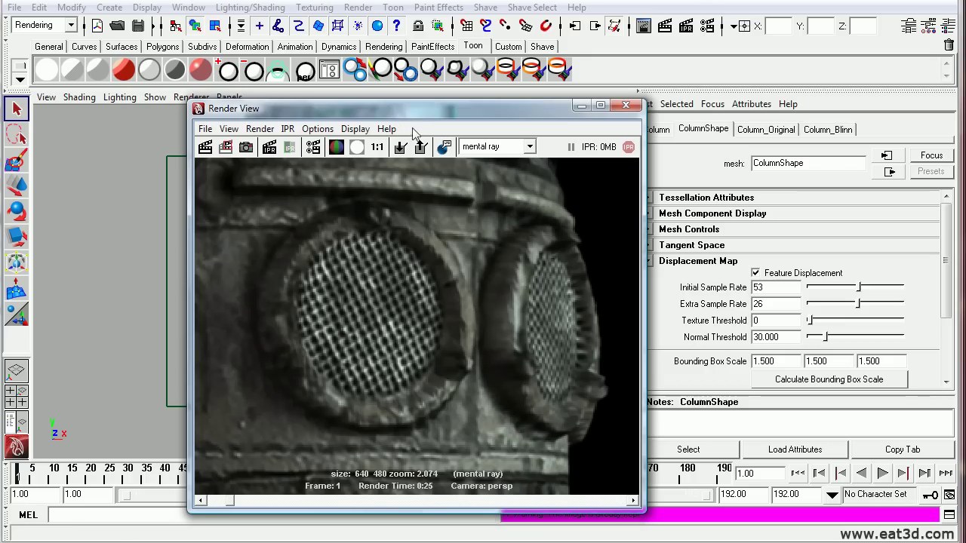
left_click_drag(522, 108, 450, 109)
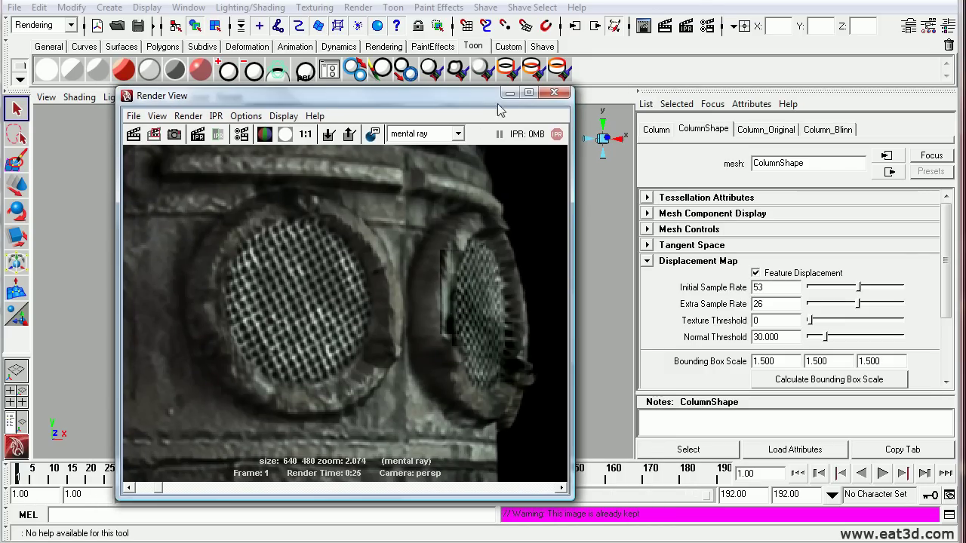
- Close the Render View and activate the Move tool with the column framed in the perspective view
left_click(554, 94)
left_click(22, 189)
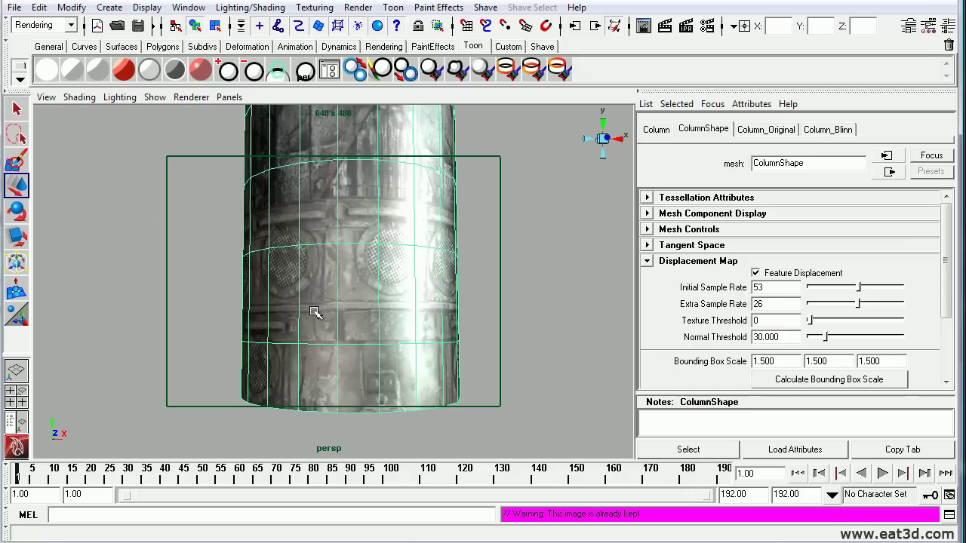
right_click_drag(418, 299, 371, 299, "alt")
middle_click_drag(370, 300, 367, 306, "alt")
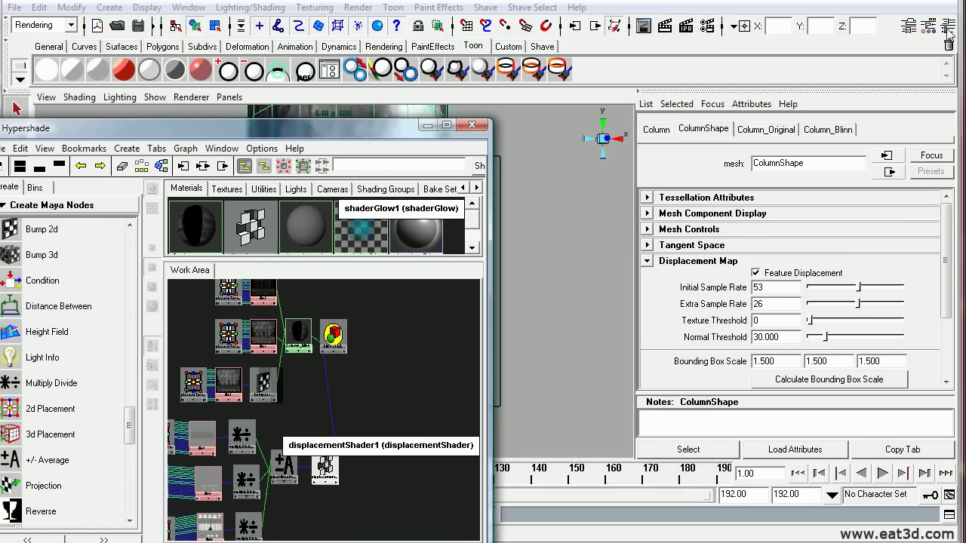
- Show the Channel Box and Layer Editor, switch it to render layers, and create an empty render layer
left_click(949, 27)
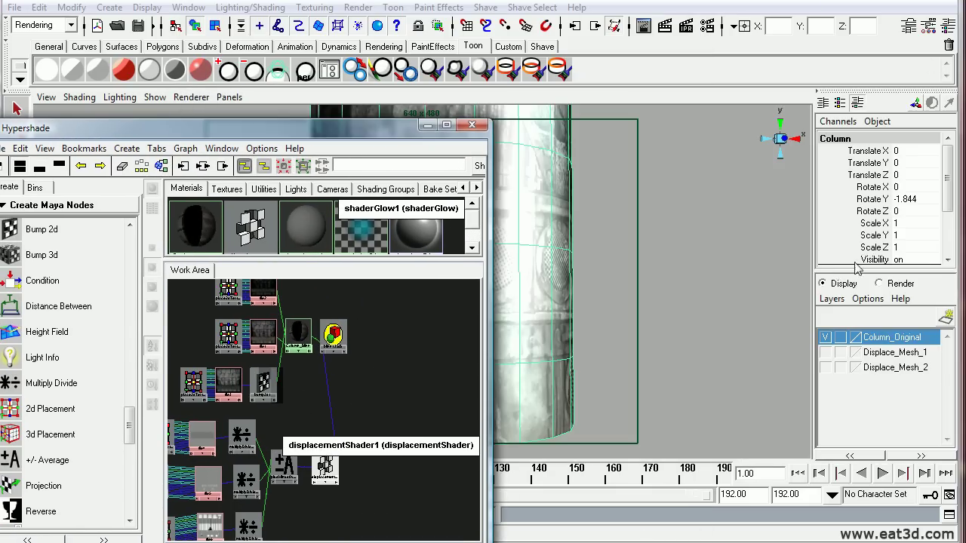
left_click(878, 283)
left_click(831, 299)
left_click(649, 317)
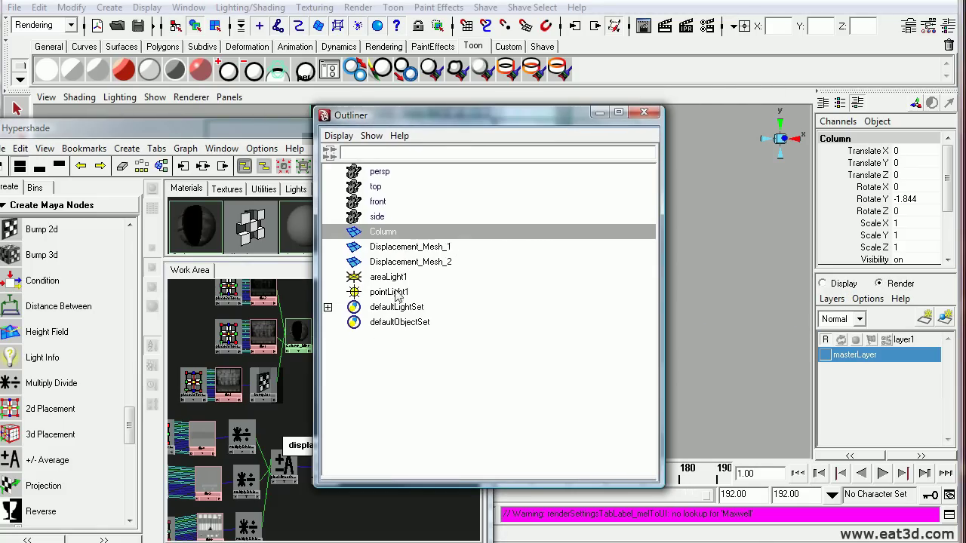
- Add the Column, both displacement meshes, areaLight1 and pointLight1 to render layer layer1
left_click(395, 292, "shift")
left_click(898, 341)
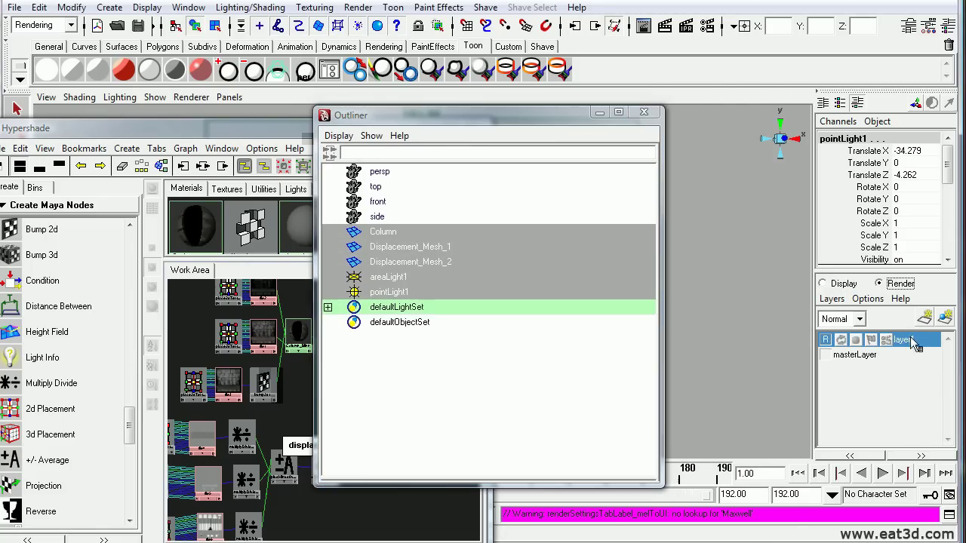
right_click(899, 341)
left_click(892, 380)
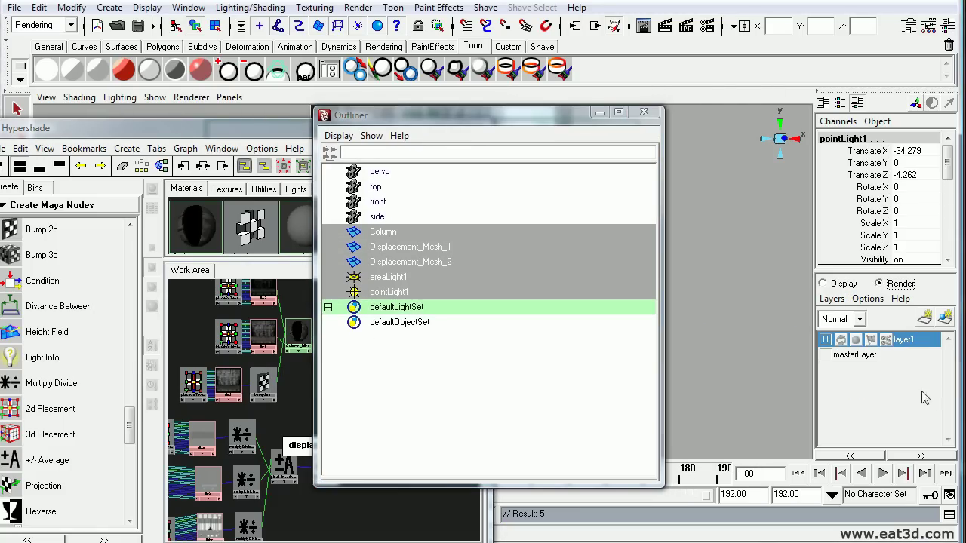
- Return to the master layer and create a second empty render layer
left_click(855, 354)
left_click(831, 299)
left_click(747, 317)
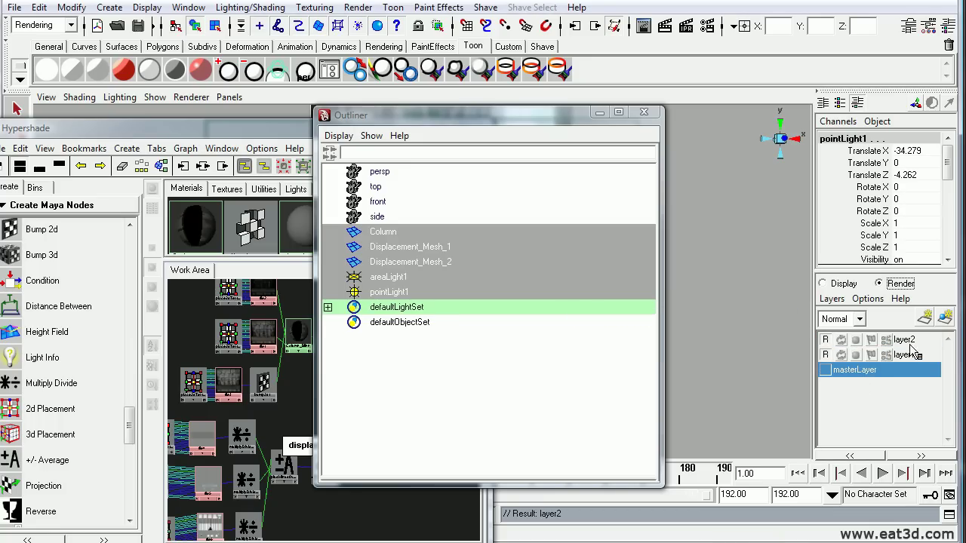
- Add Column, Displacement_Mesh_1 and Displacement_Mesh_2 to render layer layer2, leaving out the lights
left_click(389, 236)
left_click(410, 262, "shift")
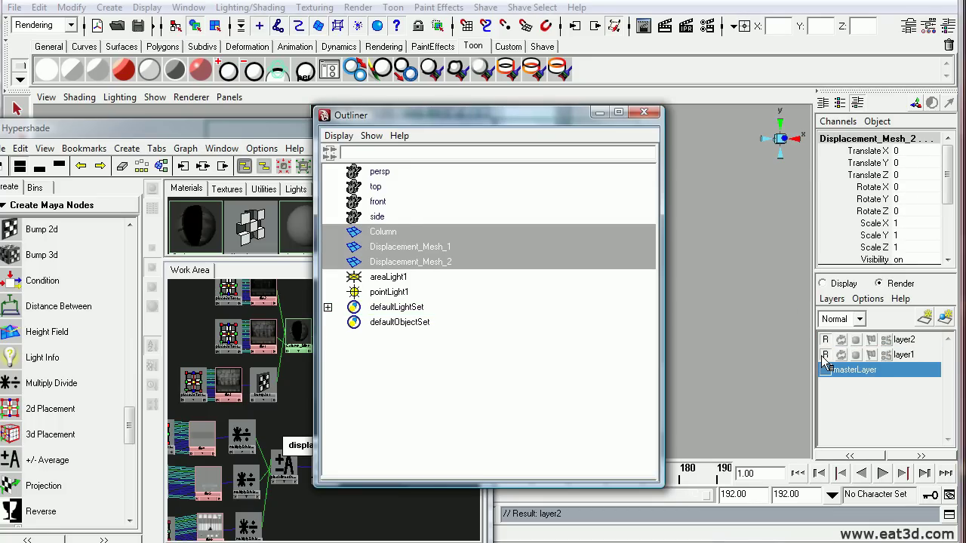
left_click(913, 341)
right_click(913, 339)
left_click(890, 382)
- Make the master layer active again and select only the Column mesh
left_click(898, 356)
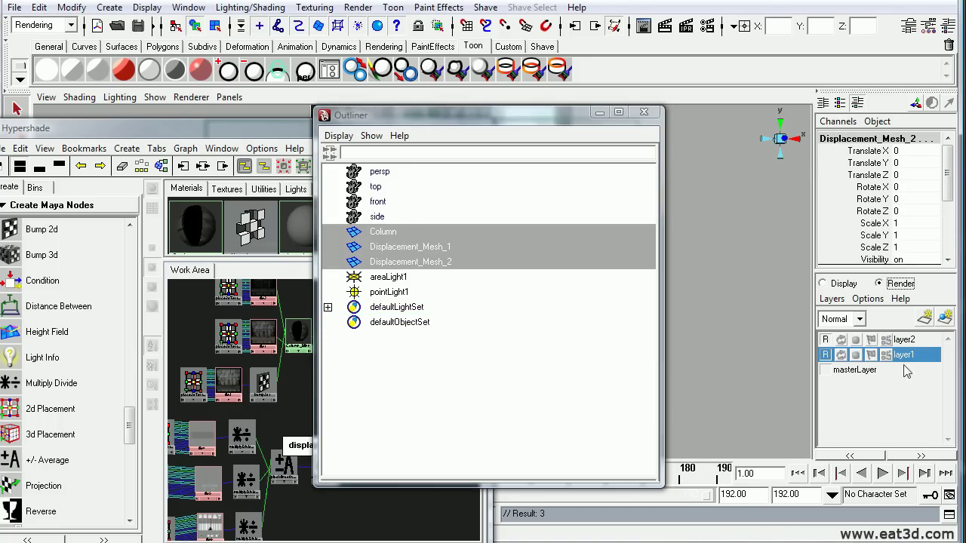
left_click(875, 373)
left_click_drag(483, 121, 462, 124)
left_click(390, 270)
left_click(361, 238)
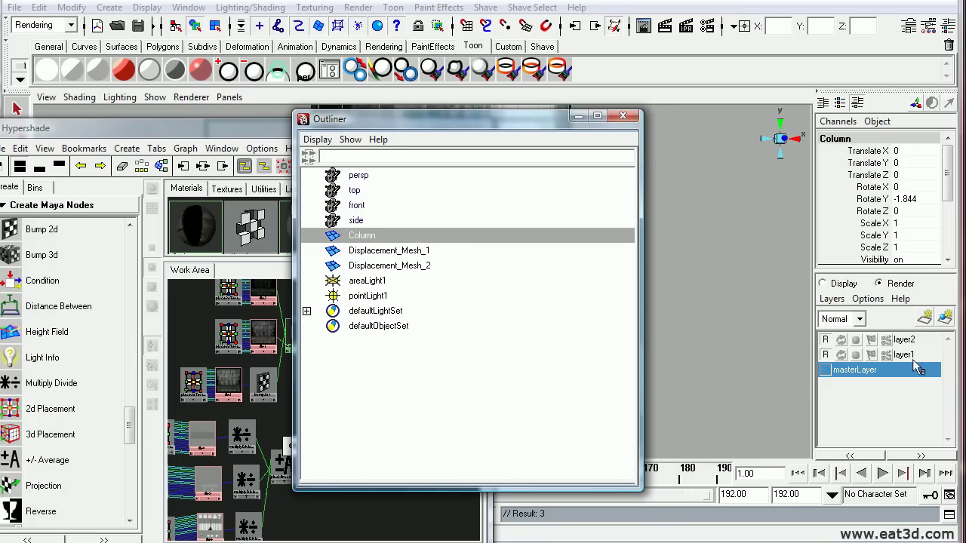
- Rename render layer layer1 to Diffuse
left_click(879, 355)
double_click(910, 356)
type("Diffuse")
key("Return")
left_click(400, 311)
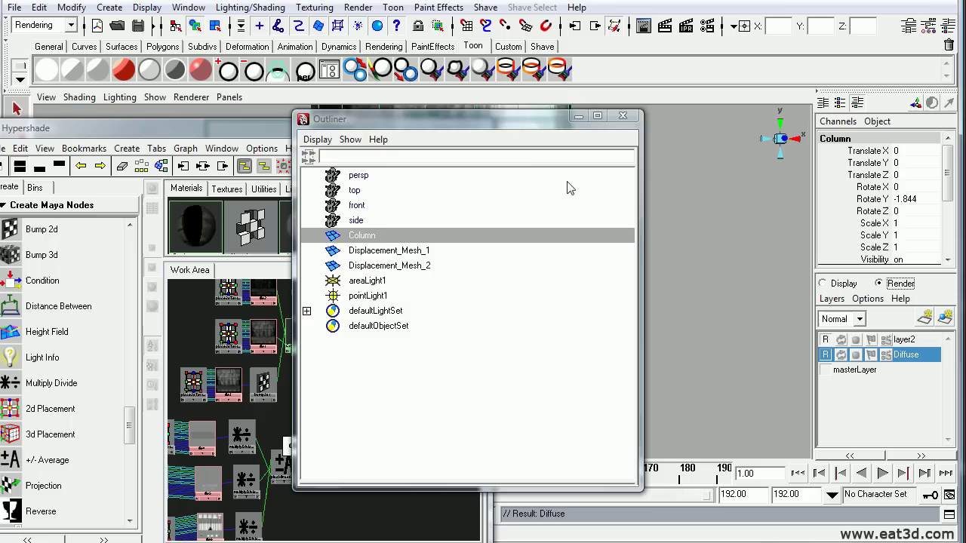
- Rename render layer layer2 to Occlusion
left_click_drag(467, 121, 419, 126)
left_click(905, 341)
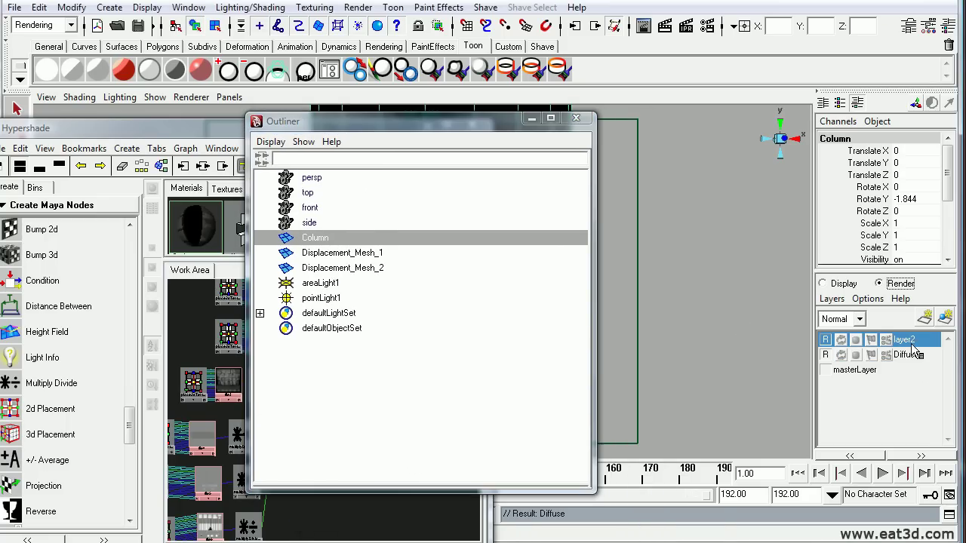
double_click(906, 341)
type("Occlusion")
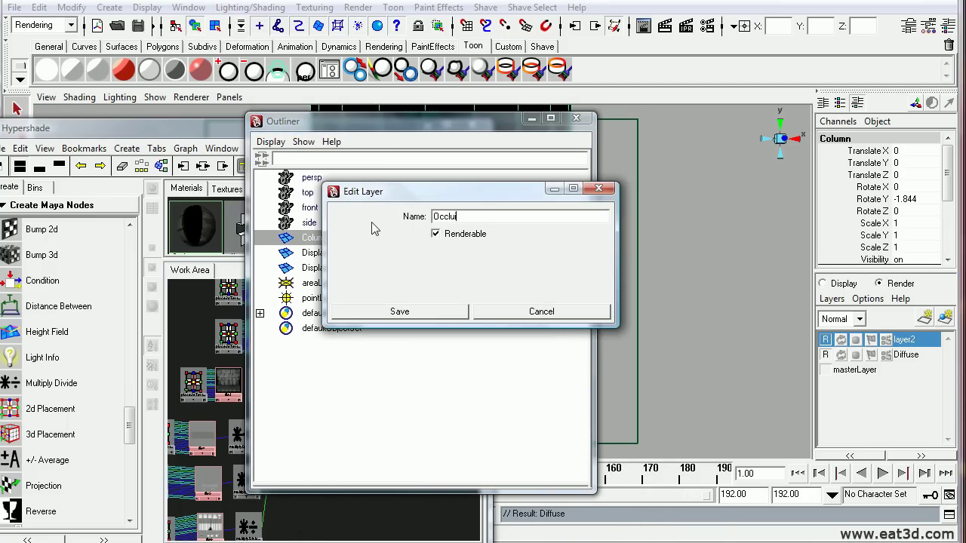
left_click(421, 311)
right_click(906, 341)
mouse_move(875, 422)
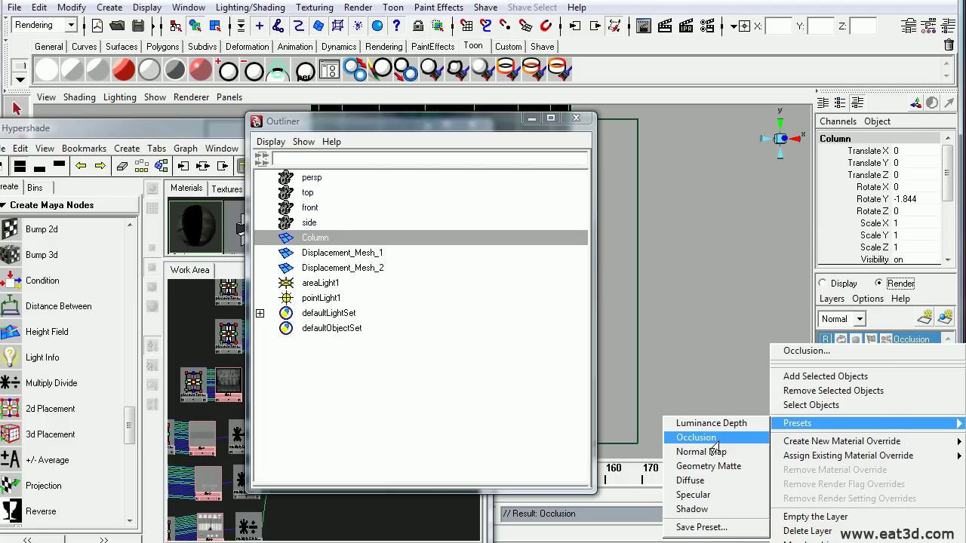
left_click(679, 291)
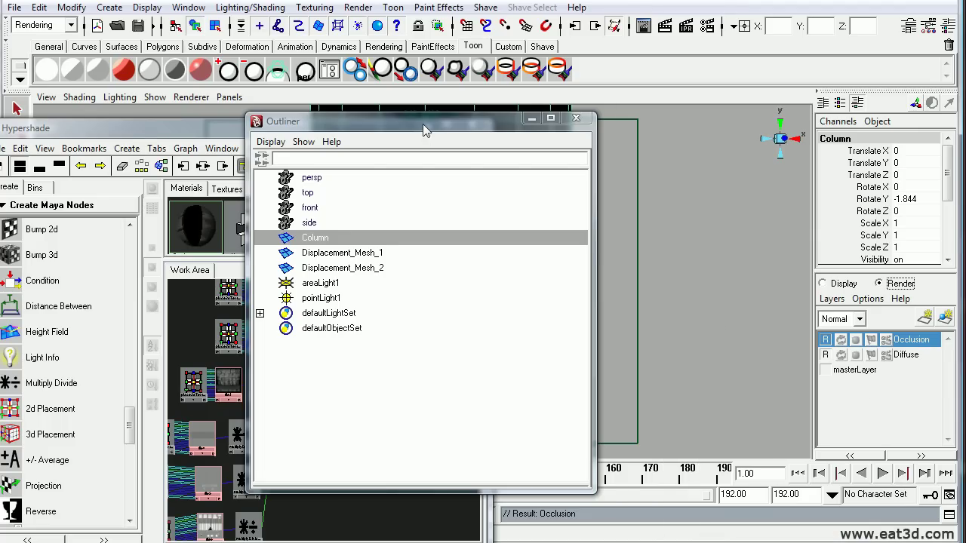
- Close the Outliner and create a Surface Shader in the Hypershade, placing it in the empty space beside the displacement network
left_click_drag(427, 129, 442, 129)
left_click(591, 118)
left_click_drag(226, 127, 423, 91)
left_click(251, 169)
left_click(280, 188)
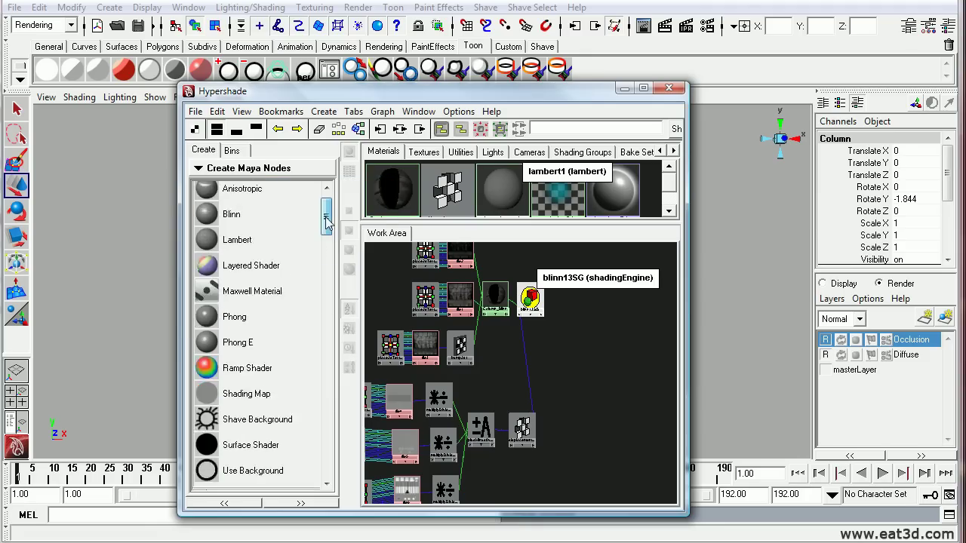
scroll(257, 339, "down", 3)
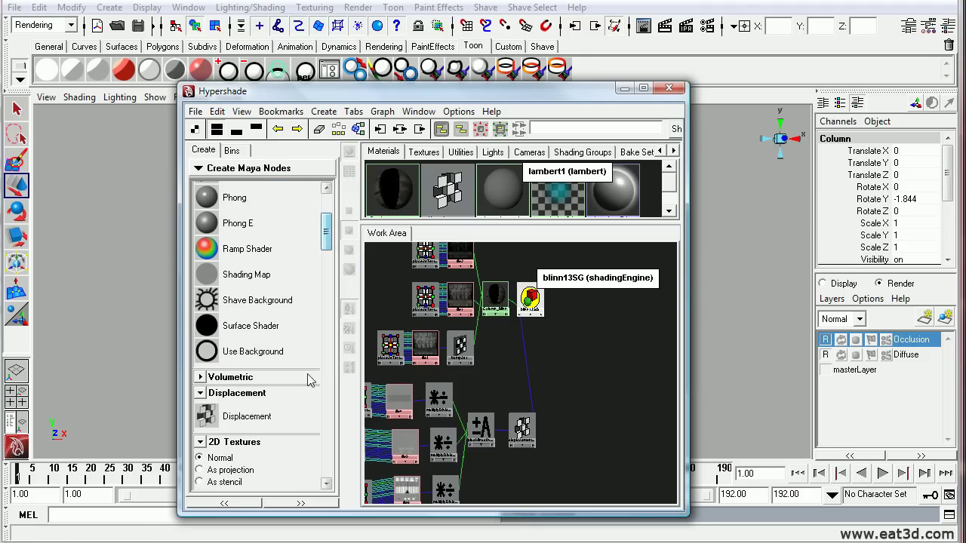
left_click(250, 325)
left_click_drag(381, 262, 584, 383)
- Open the new surface shader's attributes and rename it Occlusion_NOde
double_click(585, 383)
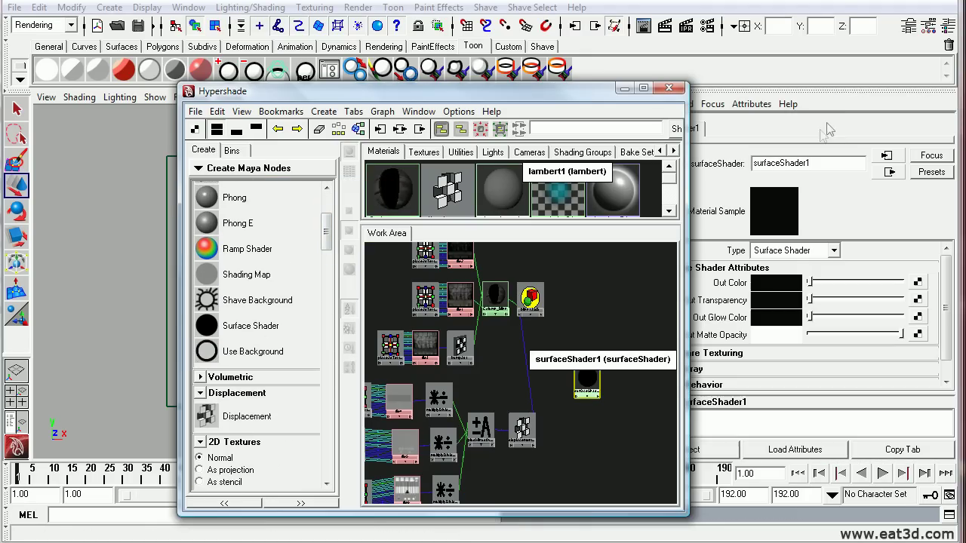
type("D")
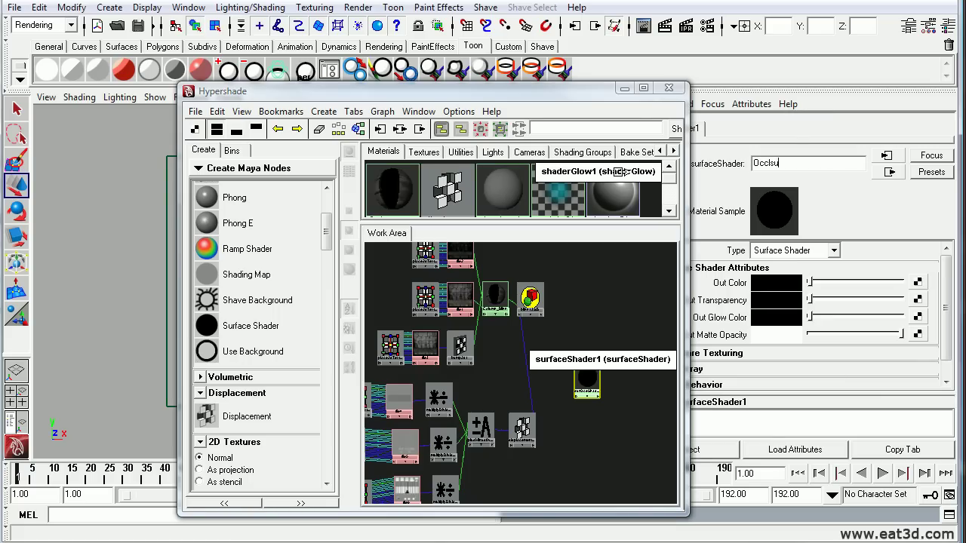
type("cclusion_NOde")
key("Return")
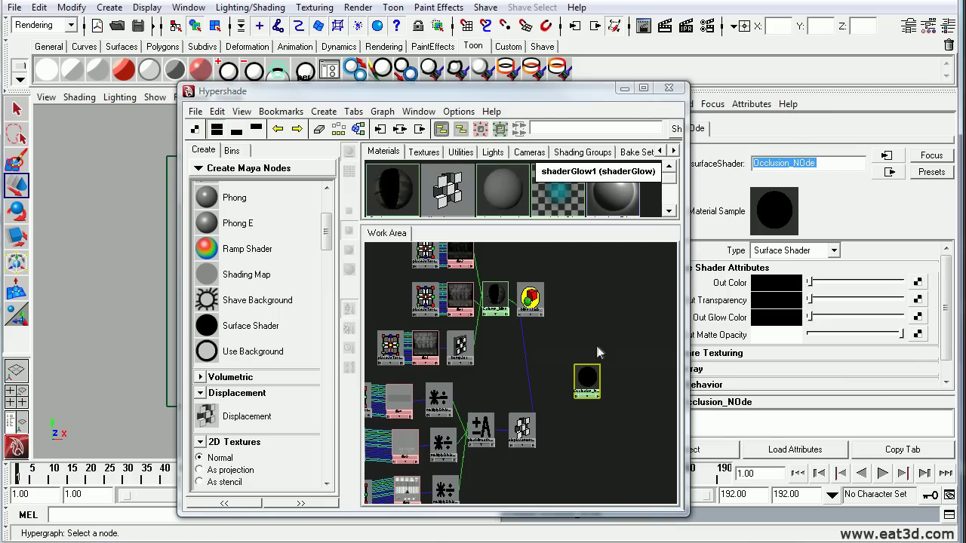
left_click_drag(564, 89, 434, 124)
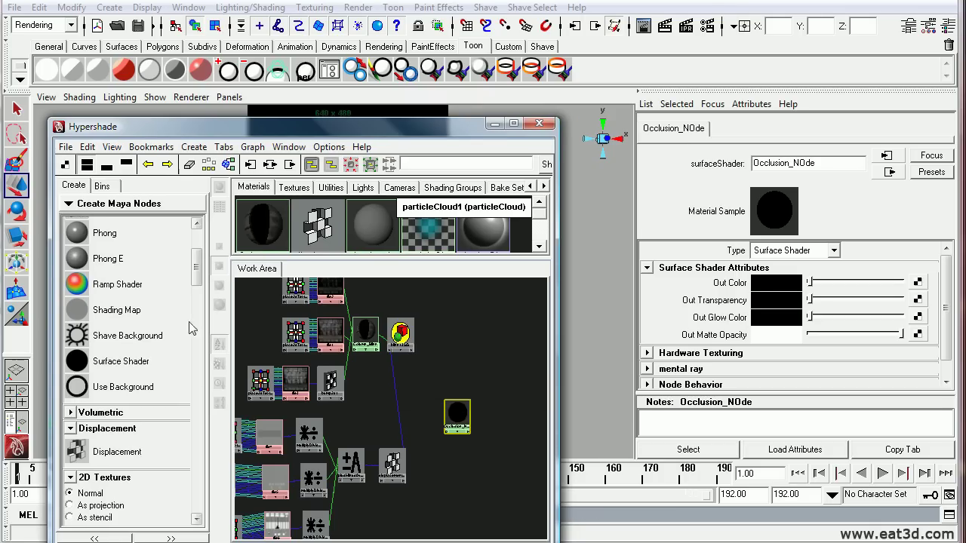
- Create a mental ray mib_amb_occlusion texture node and connect it to the default input of Occlusion_NOde
left_click_drag(464, 418, 474, 423)
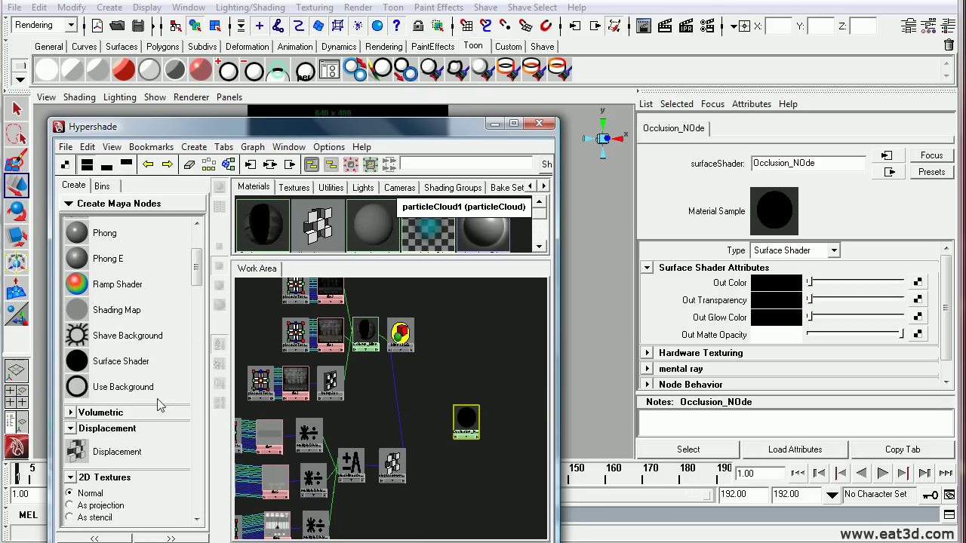
left_click(144, 206)
left_click(151, 233)
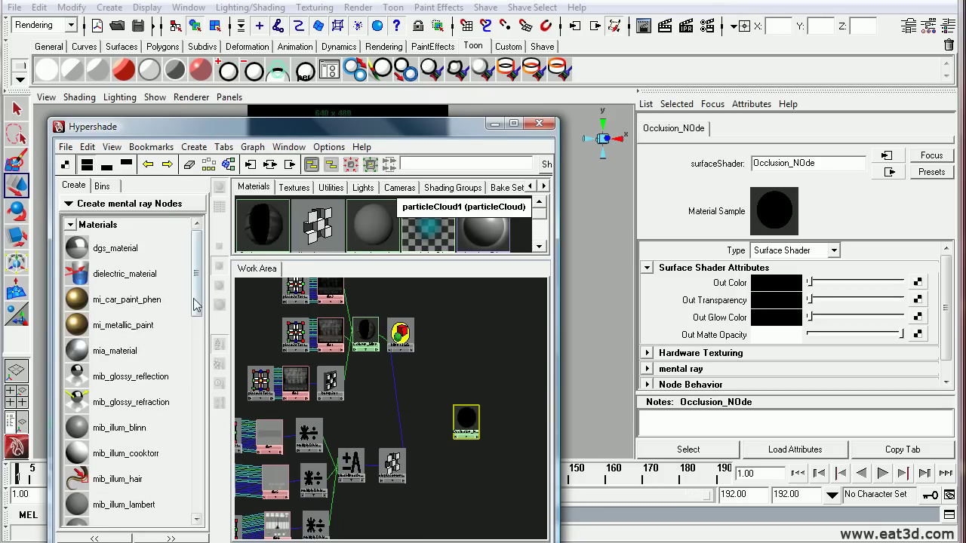
left_click_drag(197, 302, 196, 454)
left_click(84, 320)
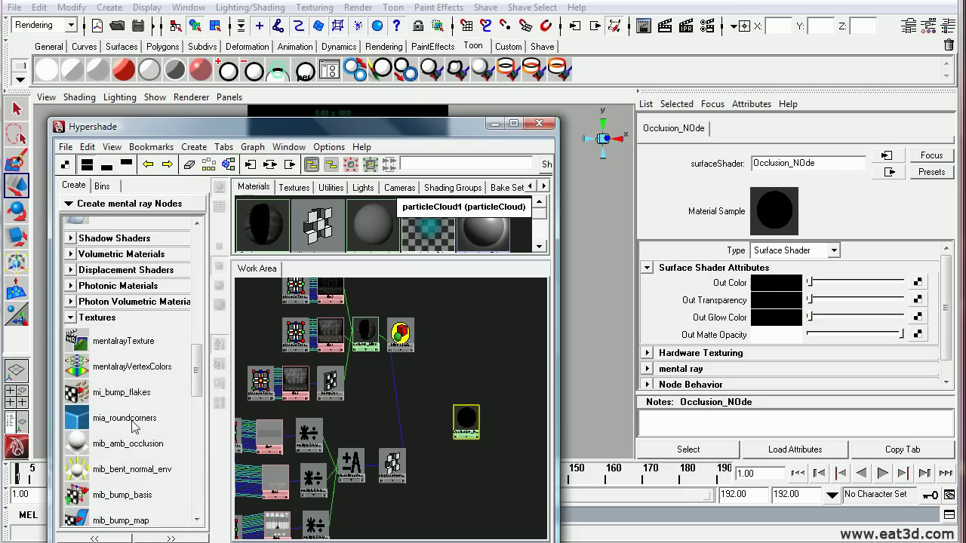
scroll(154, 441, "down", 2)
scroll(155, 441, "down", 2)
left_click(129, 341)
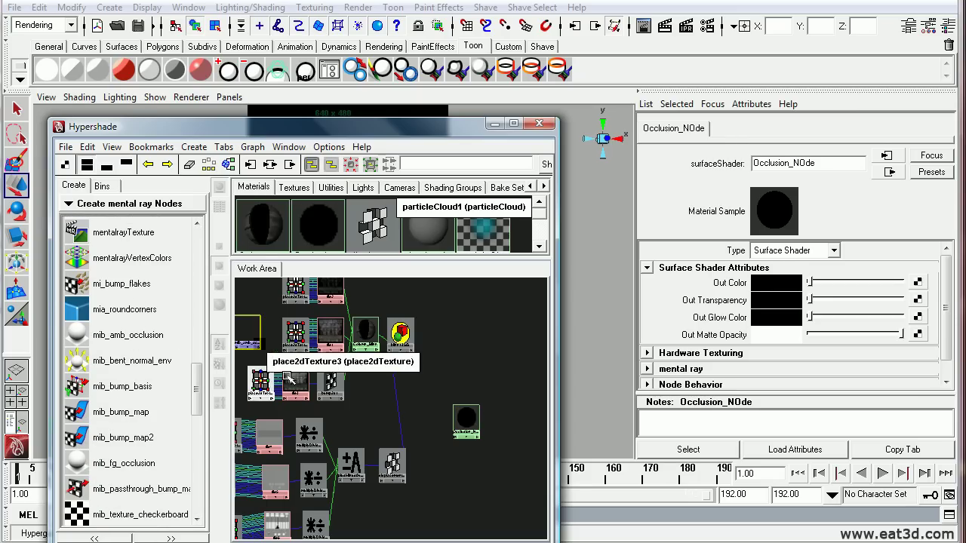
middle_click_drag(419, 413, 463, 420)
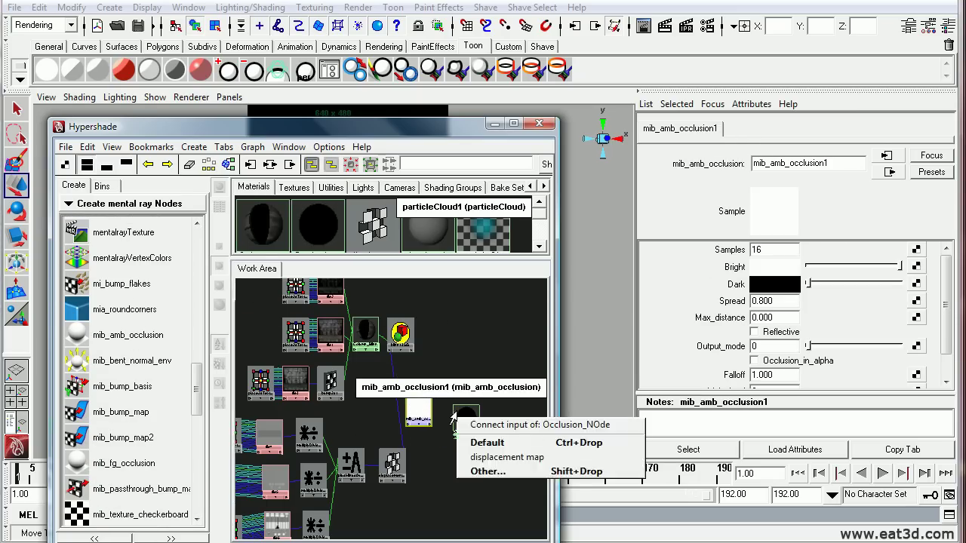
left_click(491, 440)
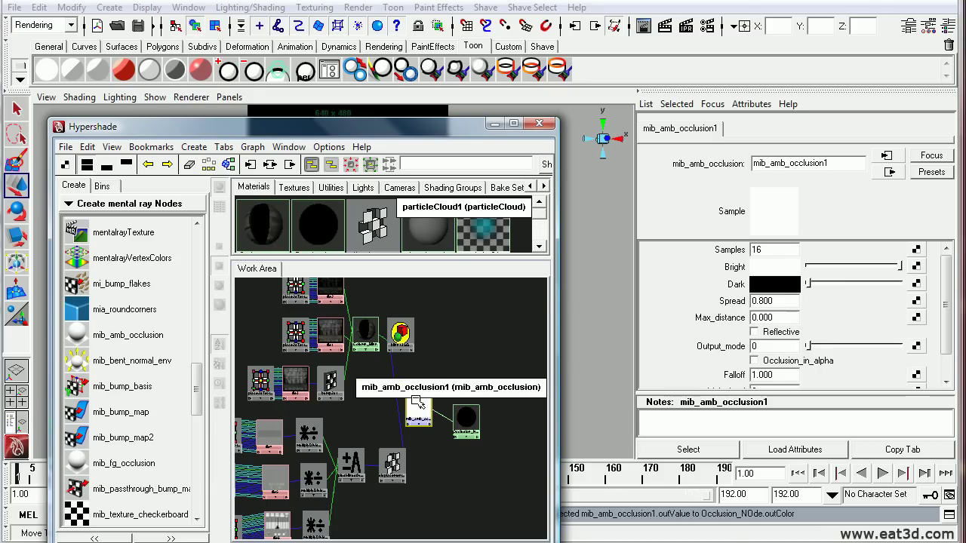
- Set the ambient occlusion node's Samples to 32 and its Max_distance to 6
left_click(790, 253)
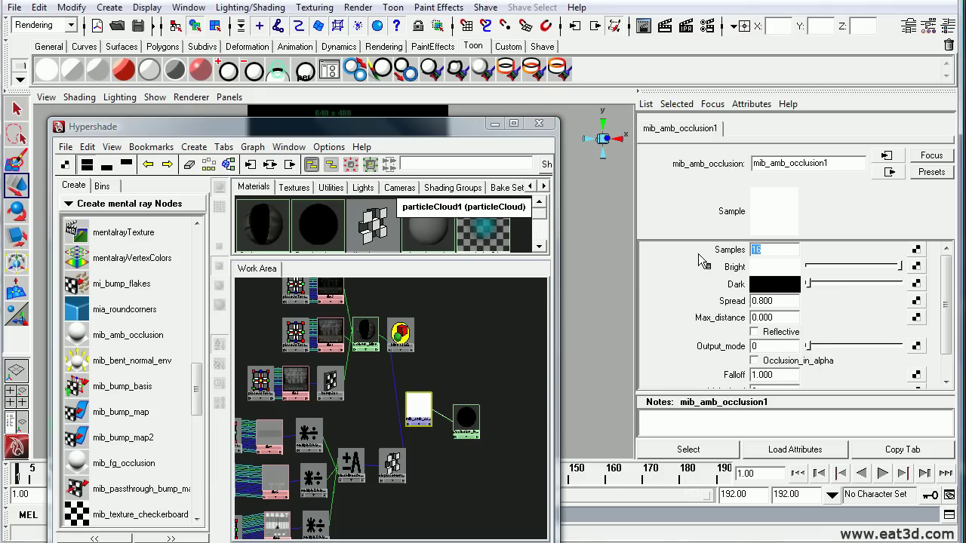
type("32")
left_click(798, 317)
left_click_drag(797, 319, 682, 323)
type("6")
key("Return")
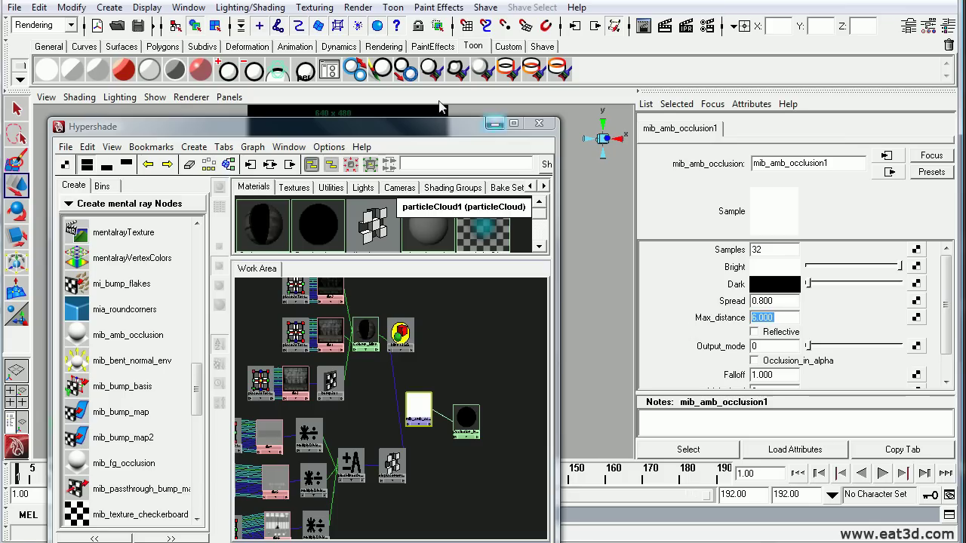
- Select Occlusion_NOde together with displacementShader1 and graph their input and output connections in the work area
left_click(472, 292)
left_click(466, 419)
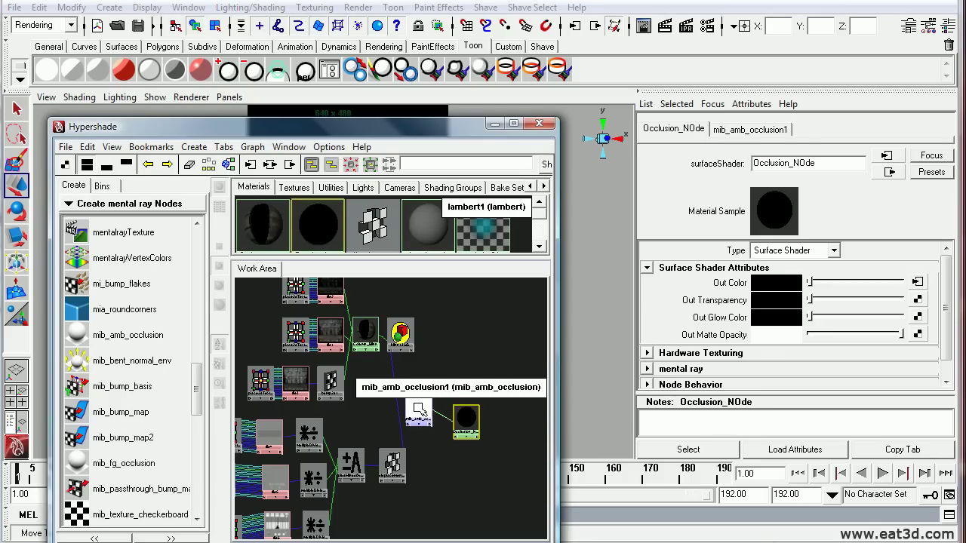
left_click(421, 411)
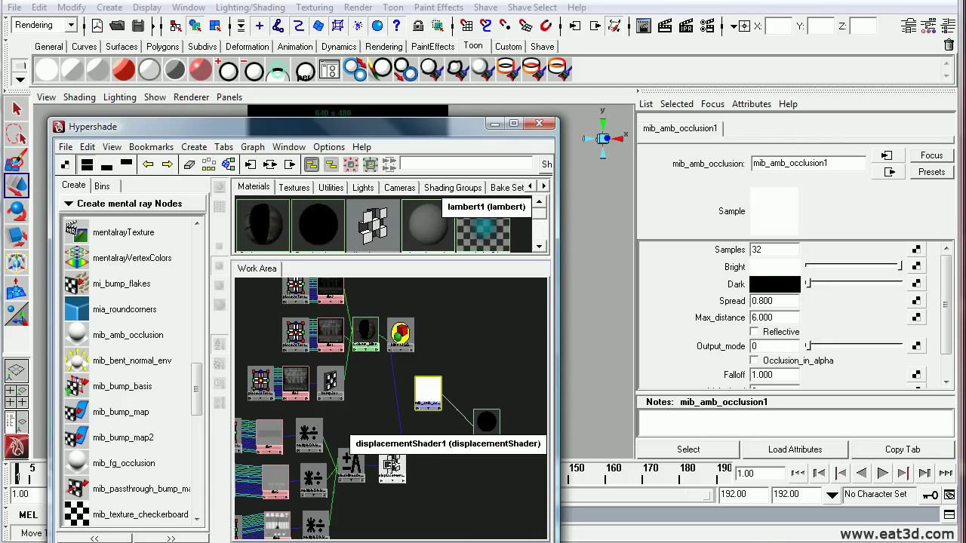
left_click(488, 425)
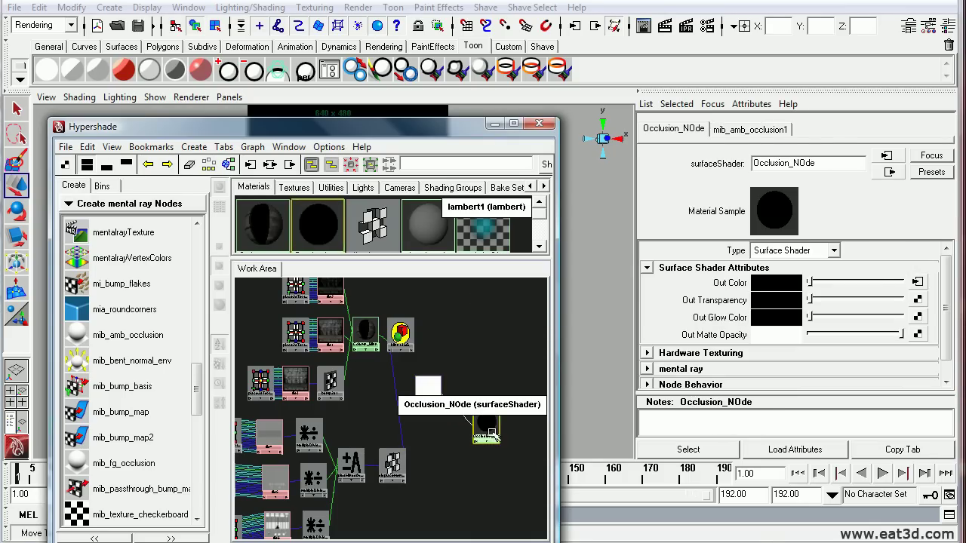
left_click(393, 464)
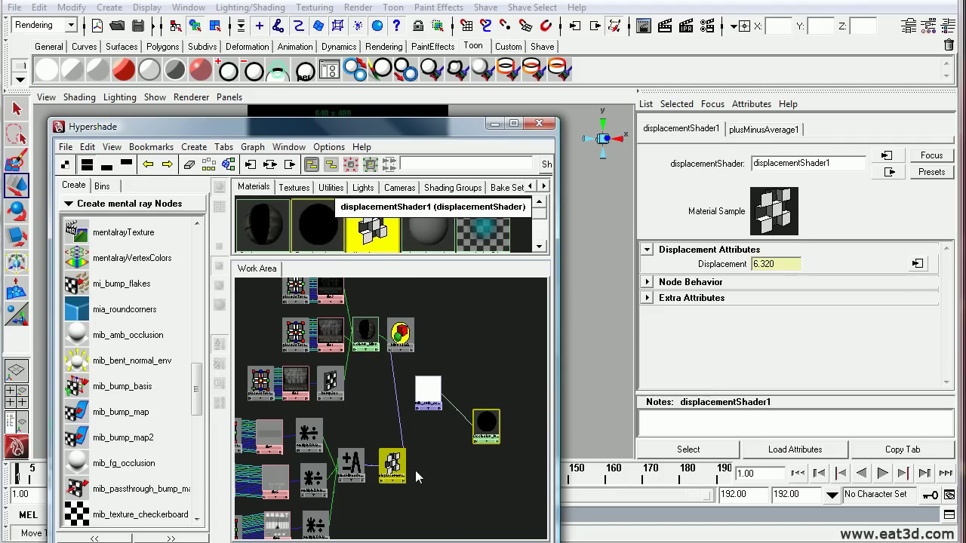
left_click(270, 164)
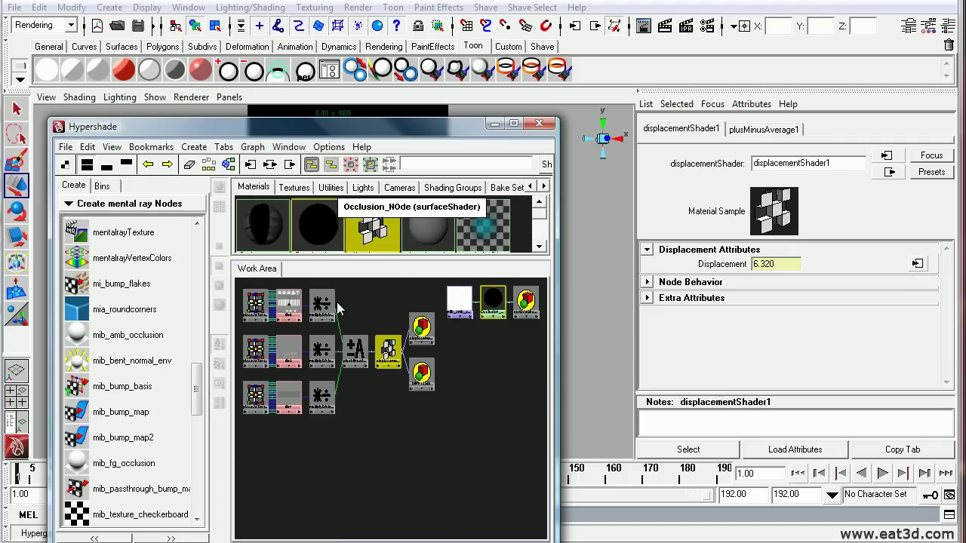
- Open the attributes of Occlusion_NOde's shading group and connect displacementShader1 as its displacement material
middle_click_drag(446, 347, 395, 395, "alt")
left_click(477, 349)
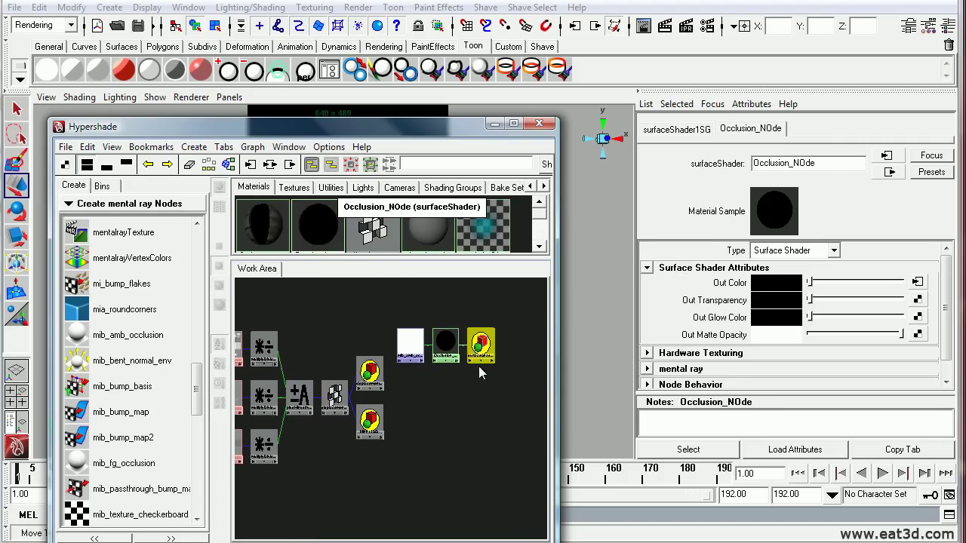
left_click(676, 129)
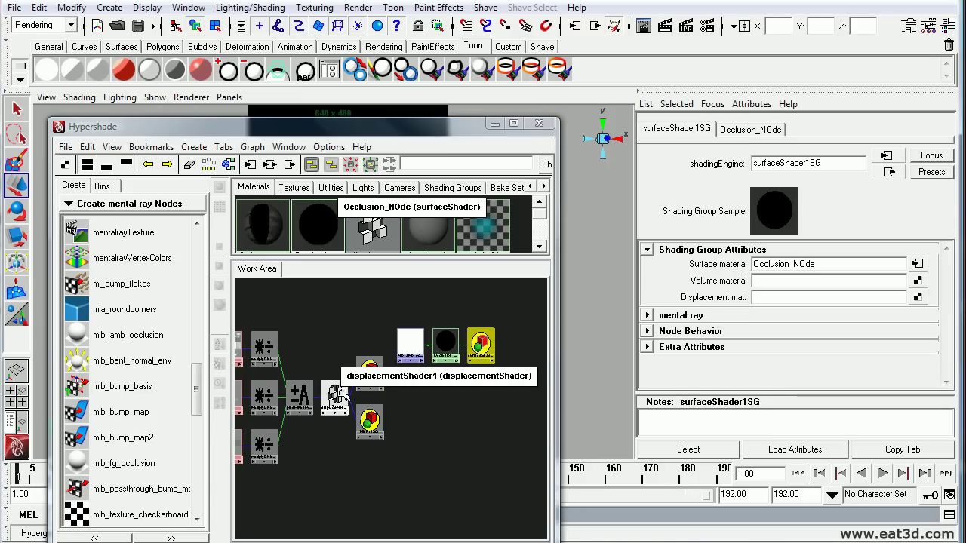
mouse_move(336, 396)
middle_mouse_down()
mouse_move(452, 339)
mouse_move(698, 300)
mouse_move(700, 308)
middle_mouse_up()
- Arrange the ambient occlusion, Occlusion_NOde and shading group nodes just above the displacement network
mouse_move(379, 318)
left_mouse_down()
mouse_move(447, 354)
mouse_move(482, 345)
mouse_move(356, 308)
left_mouse_up()
middle_click_drag(315, 383, 405, 412, "alt")
right_click_drag(405, 411, 338, 356, "alt")
middle_click_drag(396, 389, 349, 399, "alt")
scroll(354, 404, "up", 2)
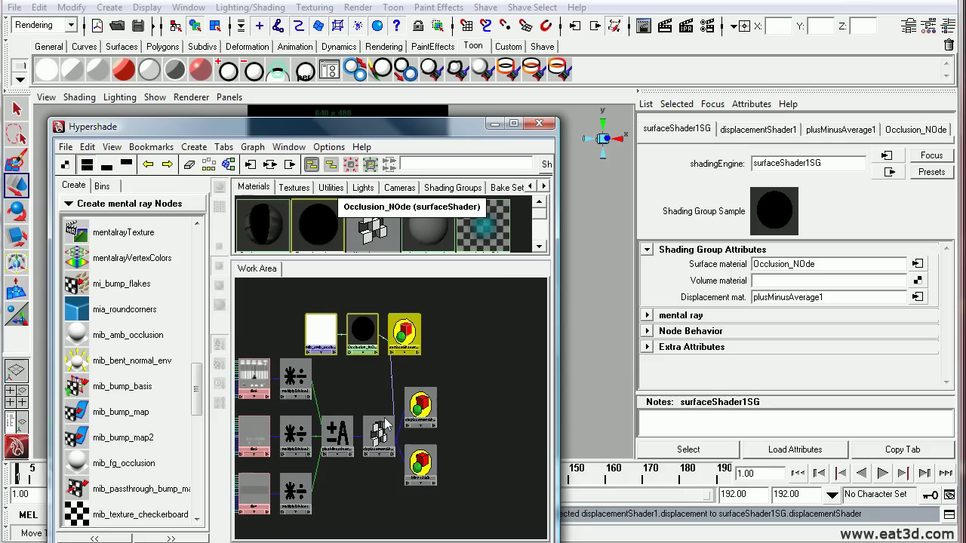
- Assign Occlusion_NOde as the existing material override of the Occlusion render layer and minimize the Hypershade
left_click(362, 332)
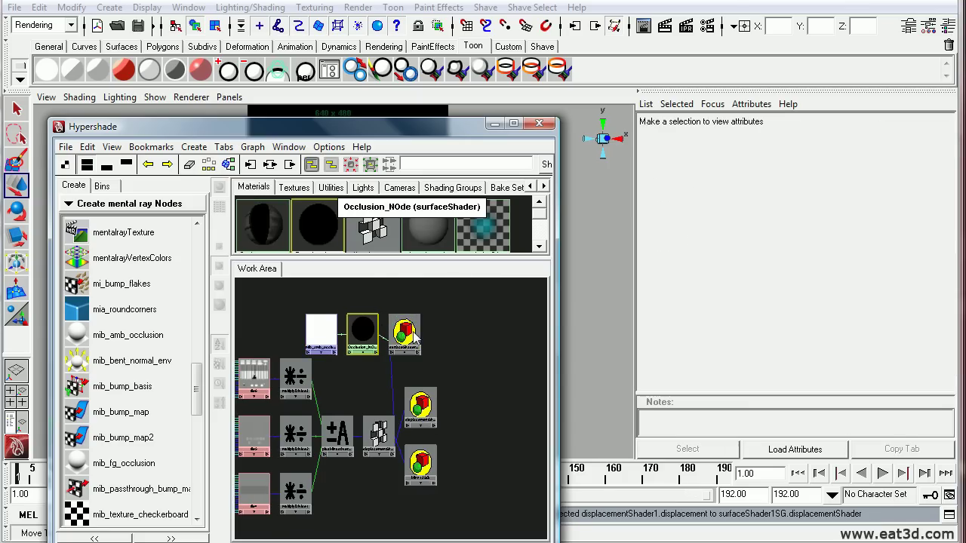
left_click_drag(464, 134, 387, 359)
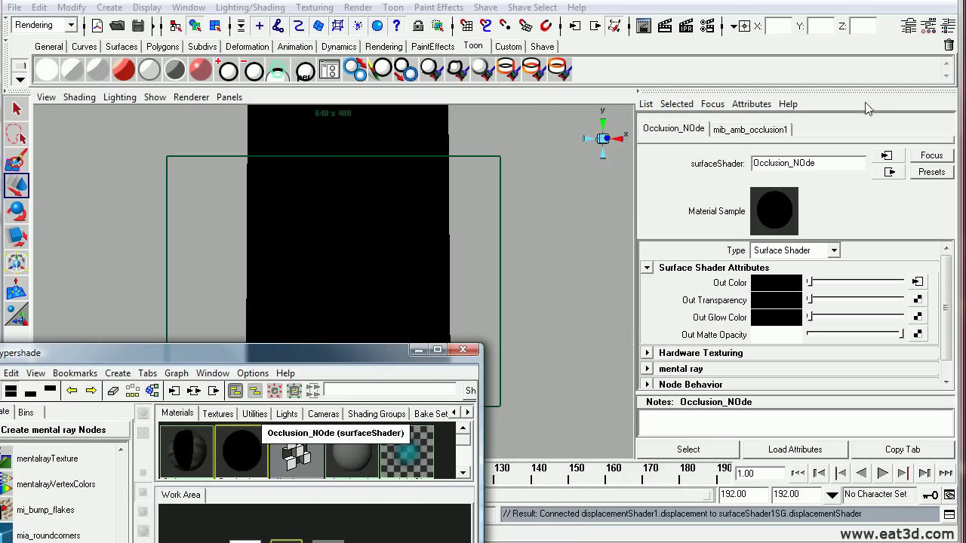
left_click(949, 30)
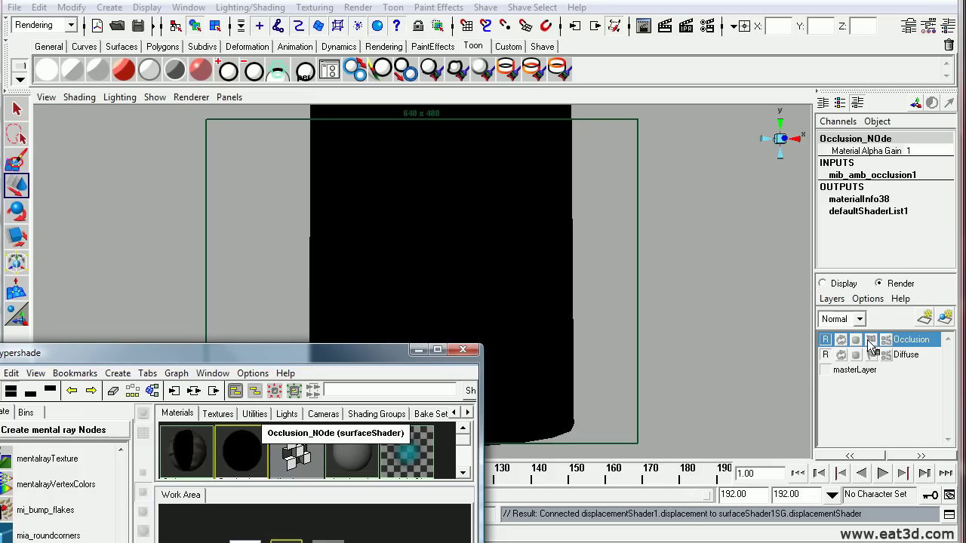
right_click(907, 344)
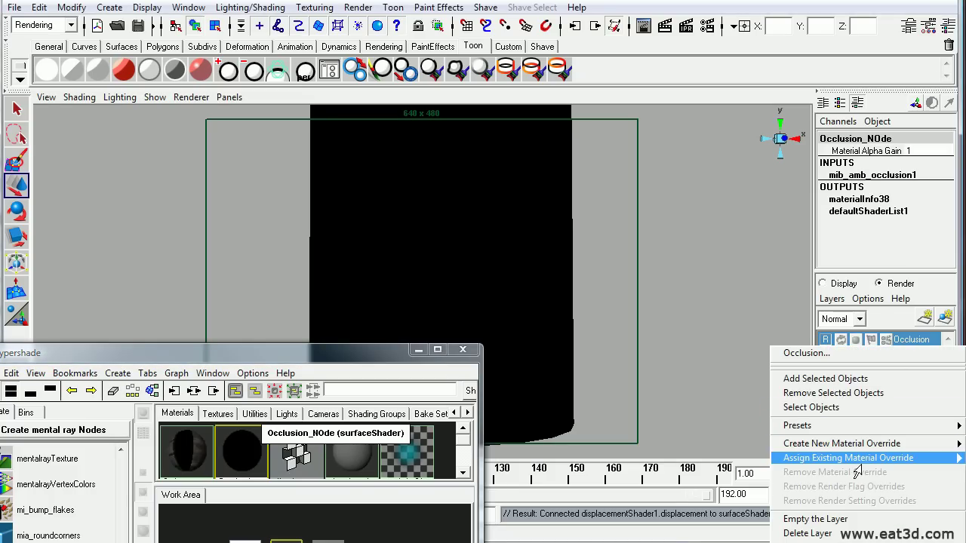
mouse_move(868, 458)
left_click(736, 487)
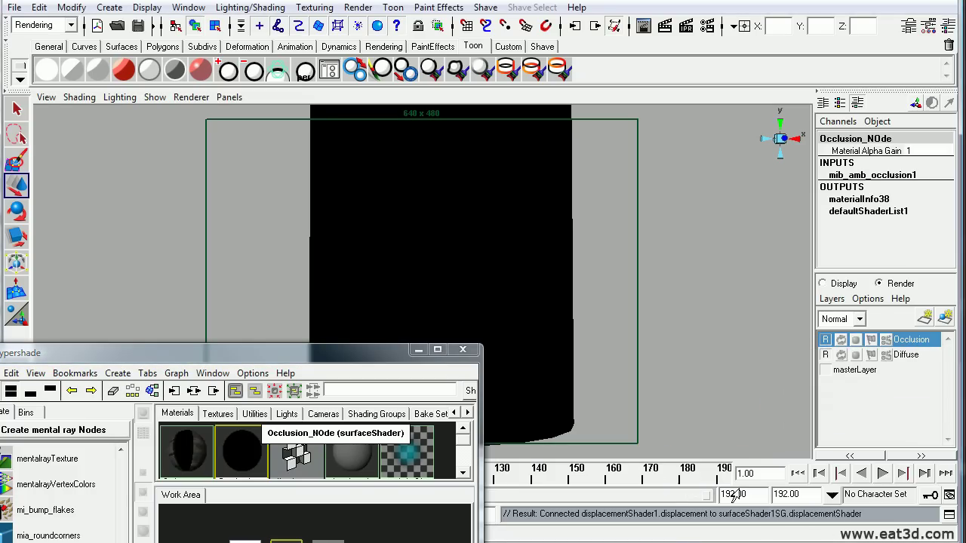
left_click_drag(290, 363, 451, 120)
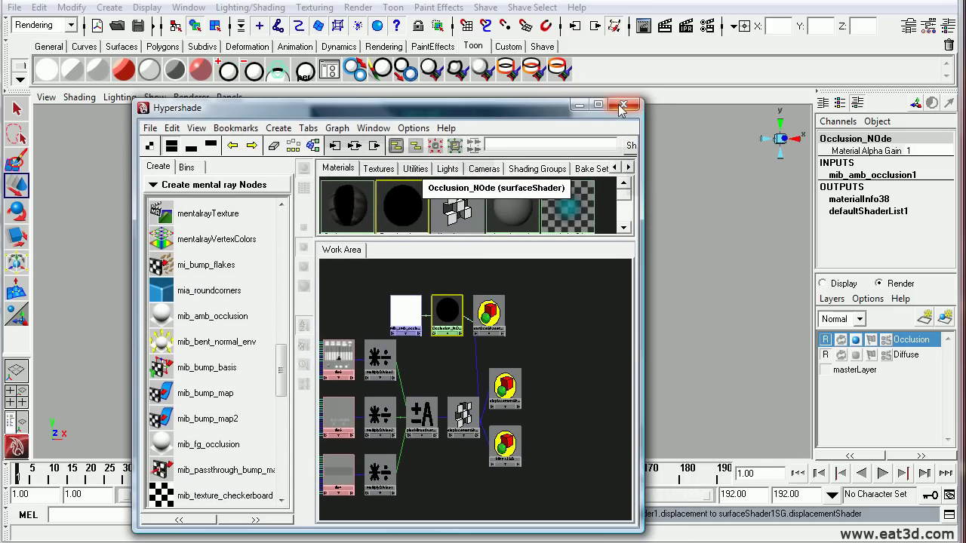
left_click(579, 106)
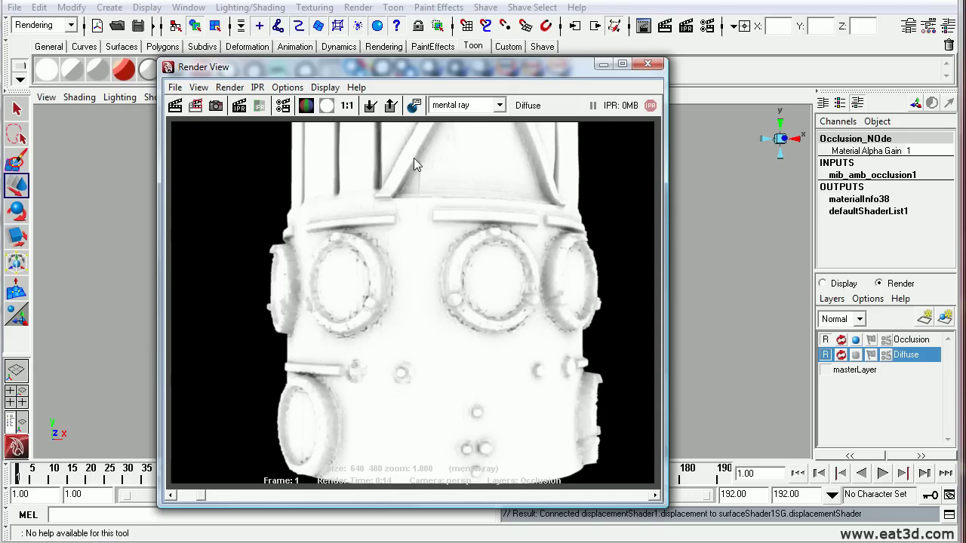
- Inspect the ambient occlusion render up close around the column's beams, ring and round vents
right_click_drag(320, 235, 365, 261, "alt")
middle_click_drag(366, 261, 401, 430, "alt")
right_click_drag(400, 429, 436, 225, "alt")
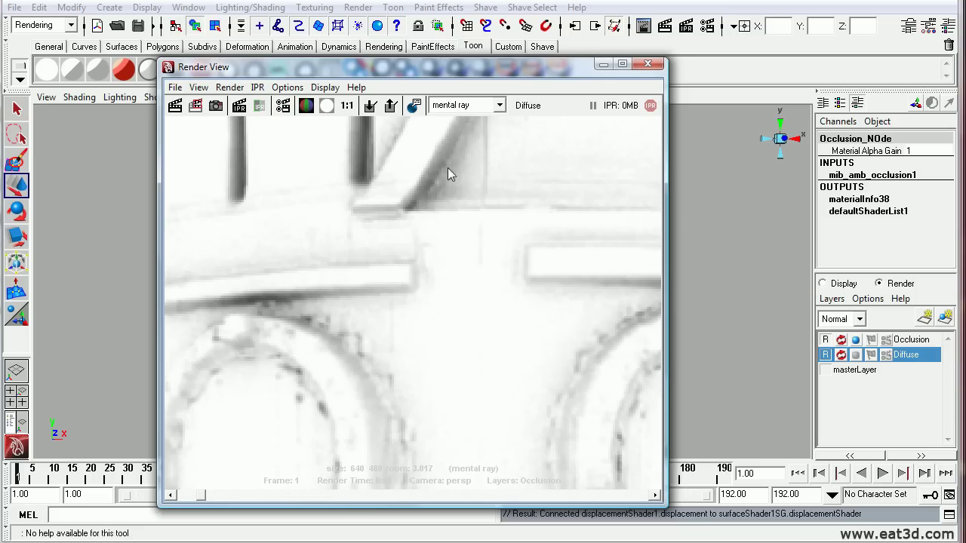
right_click_drag(519, 235, 272, 309, "alt")
middle_click_drag(380, 301, 369, 226, "alt")
right_click_drag(370, 249, 464, 303, "alt")
scroll(407, 279, "down", 4)
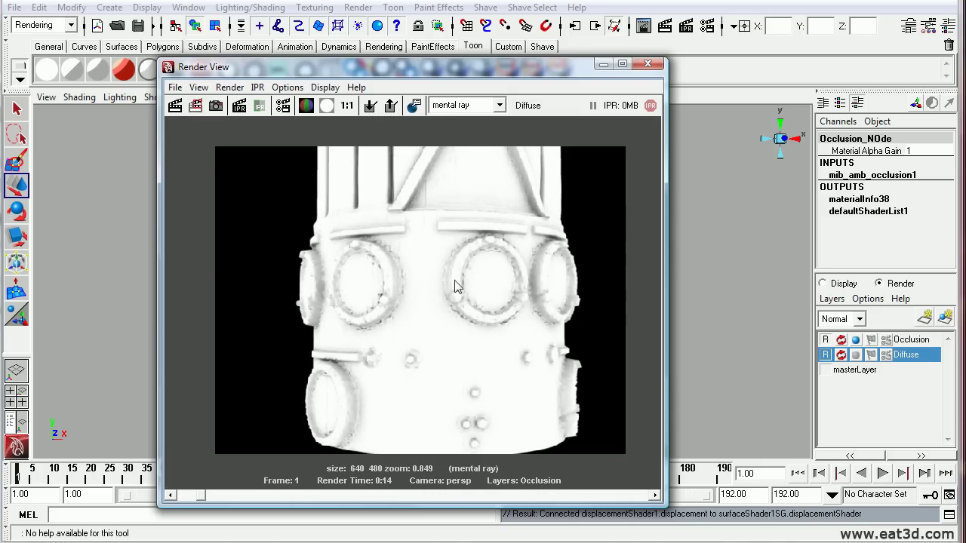
- Show the stored Diffuse layer render and compare it with the Occlusion render
left_click(171, 496)
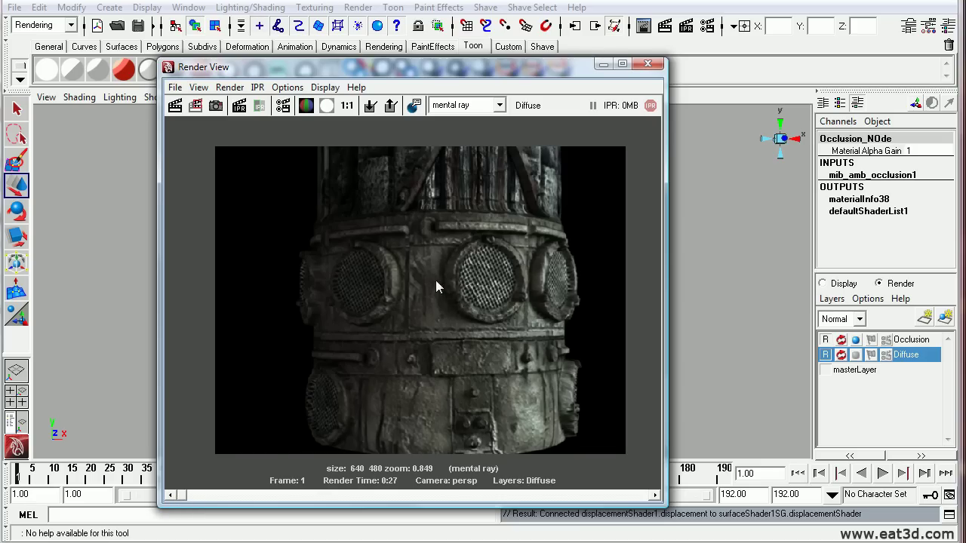
right_click_drag(425, 283, 438, 287, "alt")
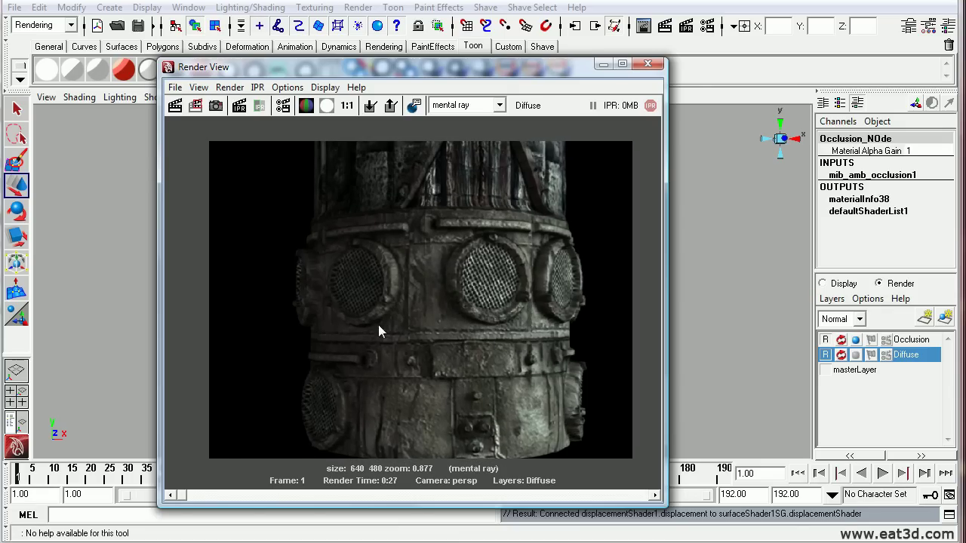
mouse_move(184, 495)
left_mouse_down()
mouse_move(201, 494)
mouse_move(177, 494)
left_mouse_up()
left_click(203, 499)
left_click(202, 498)
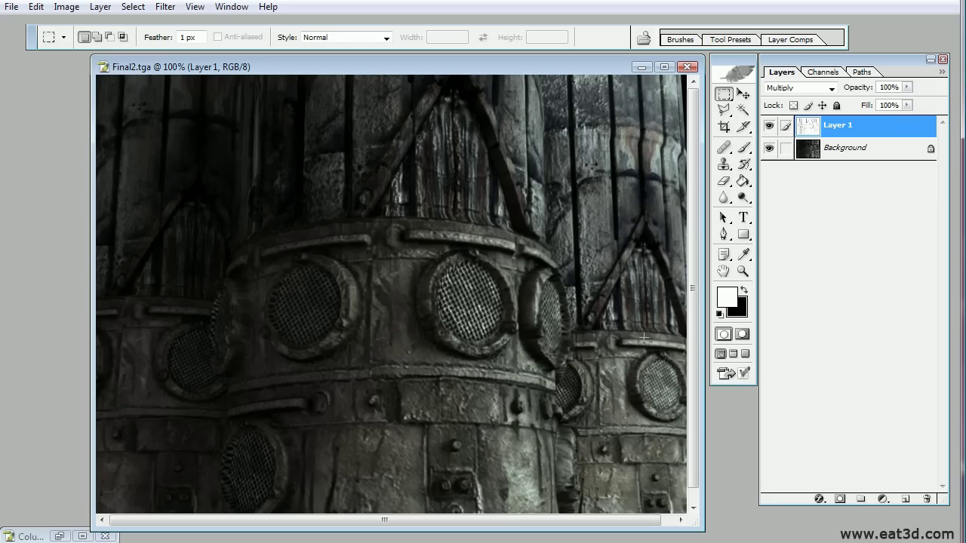
- In Photoshop, toggle the visibility of the Multiply occlusion layer in Final2.tga to compare the image with and without it
left_click(768, 127)
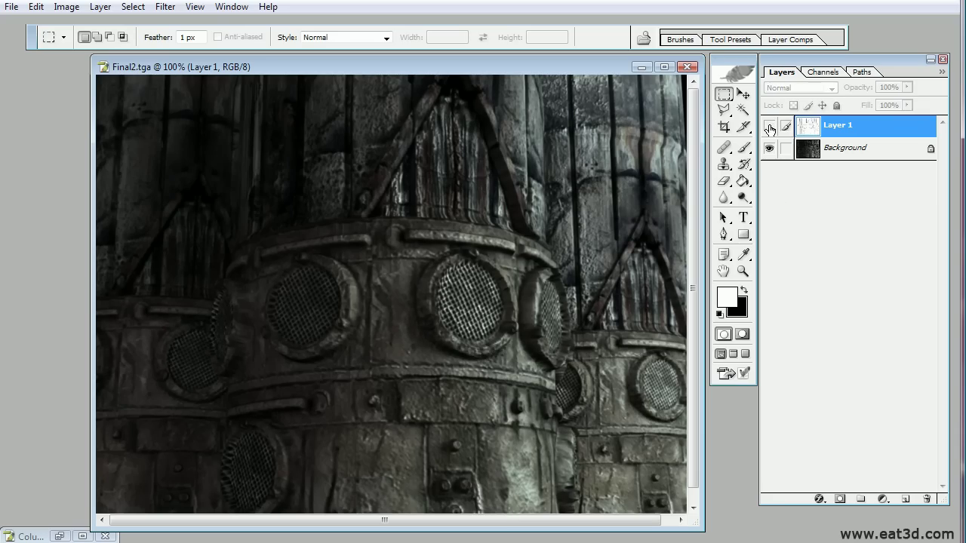
left_click(768, 126)
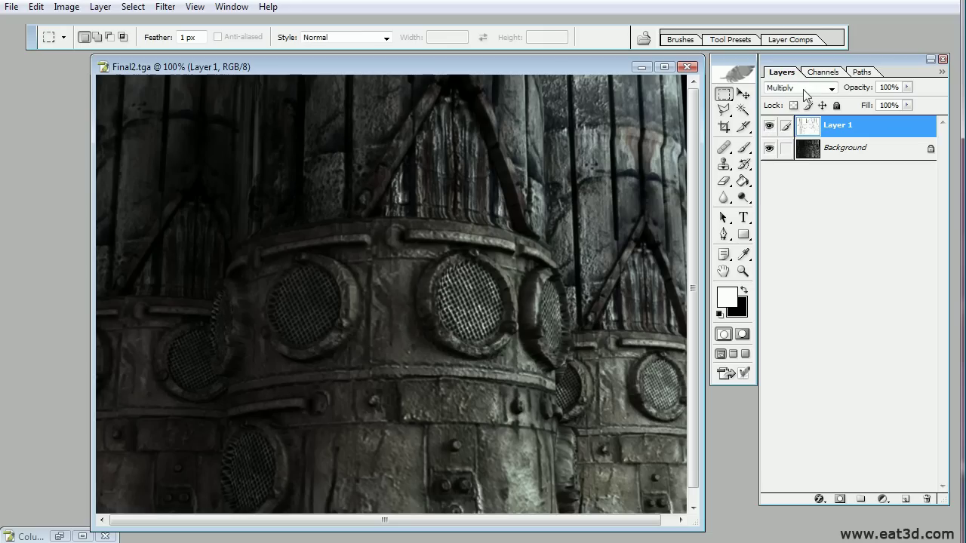
left_click(769, 126)
left_click(768, 127)
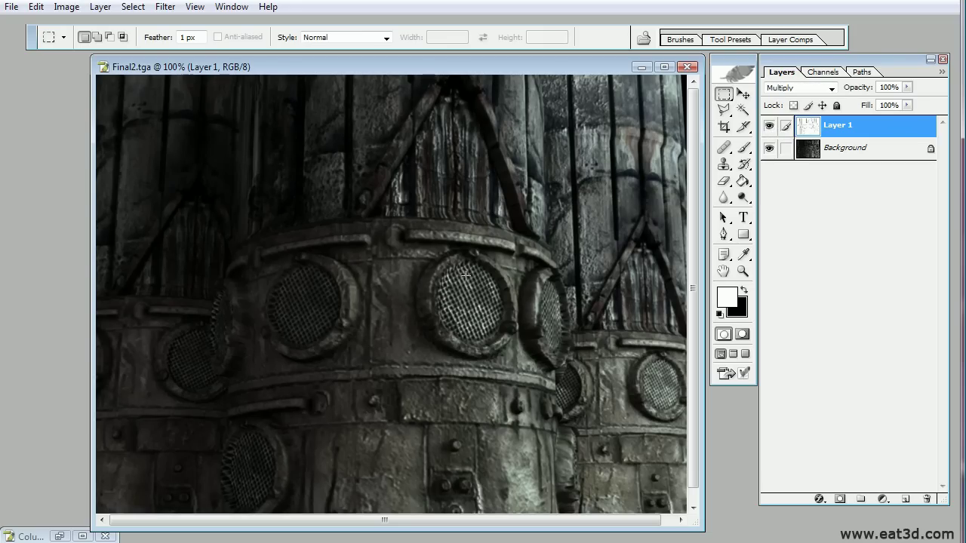